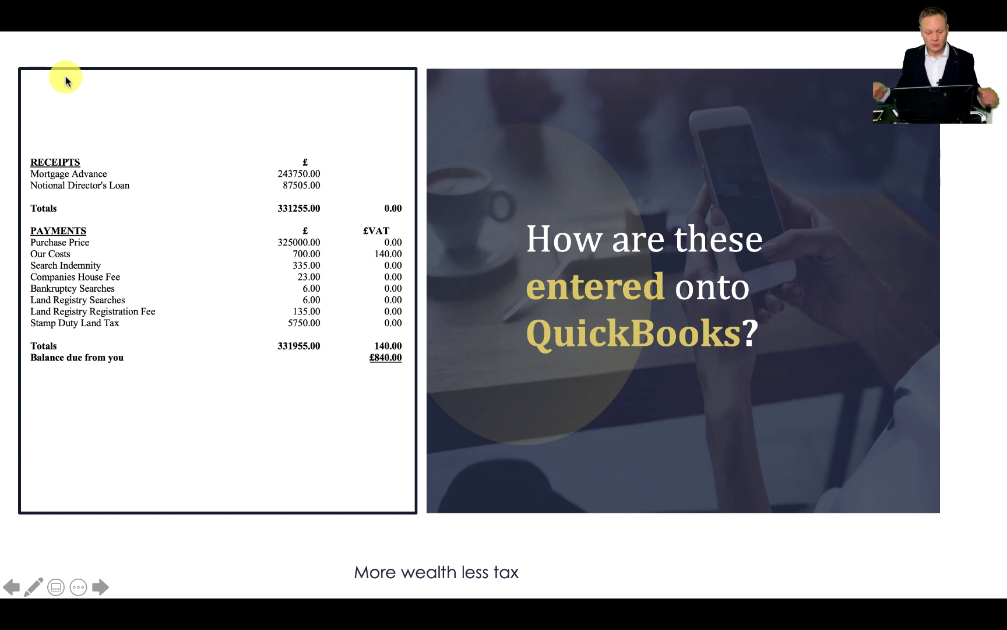
# Mark the payment amounts, the receipts total and the two receipt amounts on the completion statement slide with the Highlighter.
pyautogui.click(33, 586)
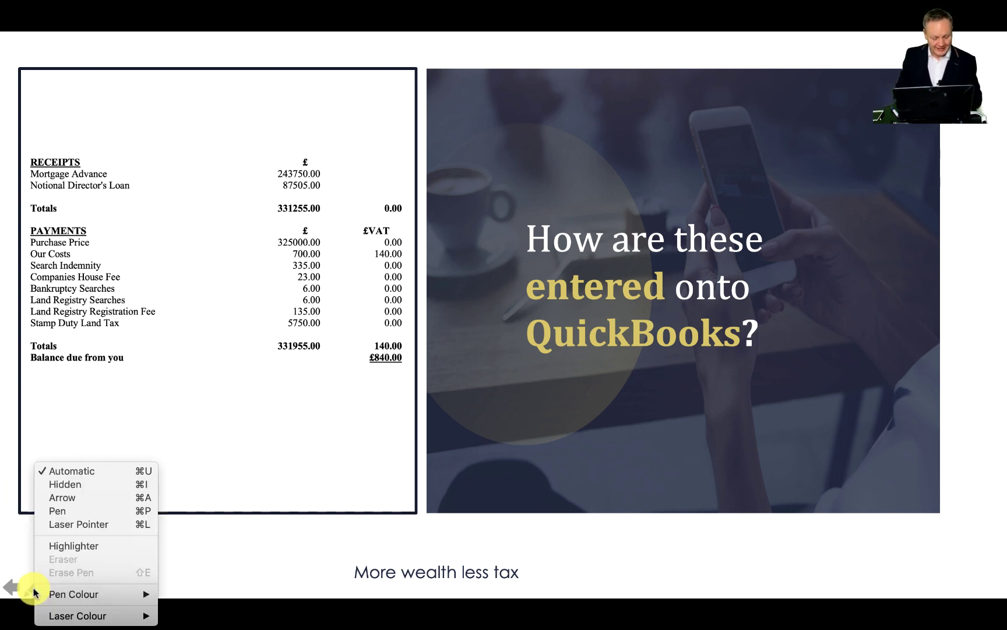
pyautogui.click(74, 545)
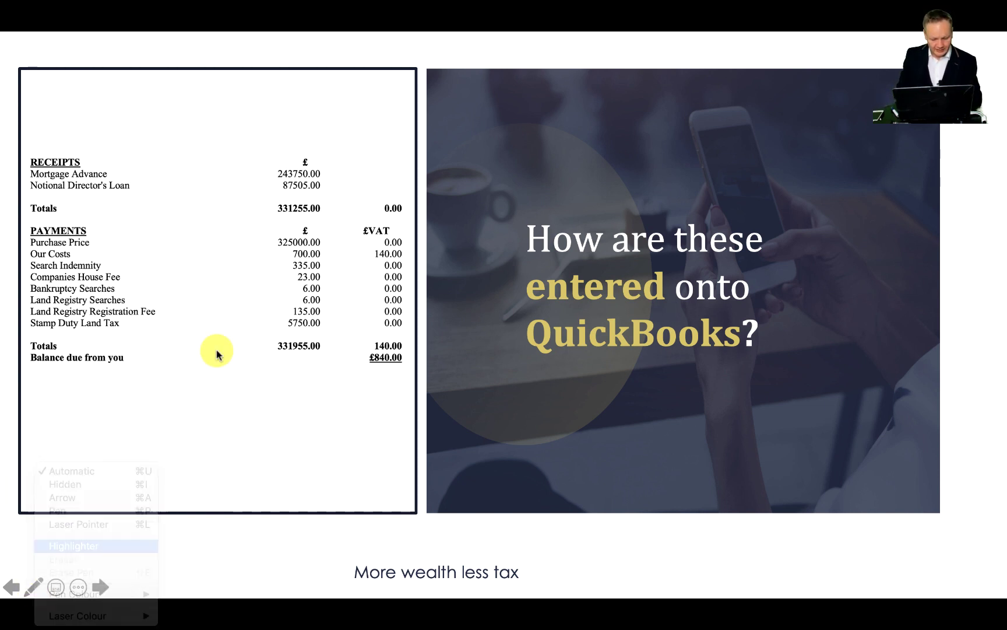
pyautogui.moveTo(284, 239)
pyautogui.mouseDown()
pyautogui.moveTo(320, 242)
pyautogui.moveTo(299, 262)
pyautogui.moveTo(294, 338)
pyautogui.moveTo(333, 263)
pyautogui.moveTo(304, 252)
pyautogui.mouseUp()
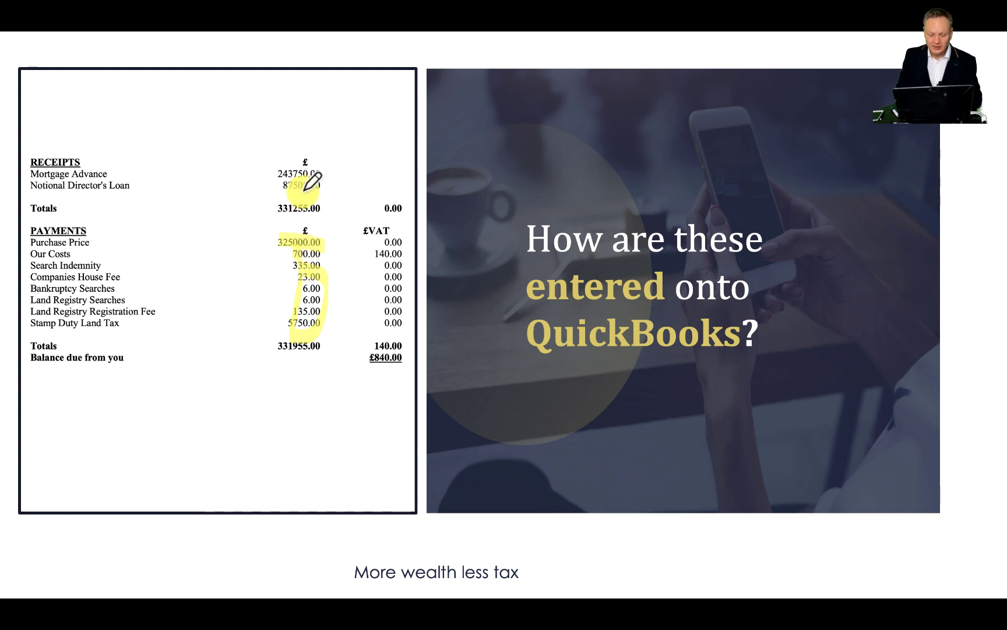
pyautogui.moveTo(269, 201); pyautogui.dragTo(328, 203)
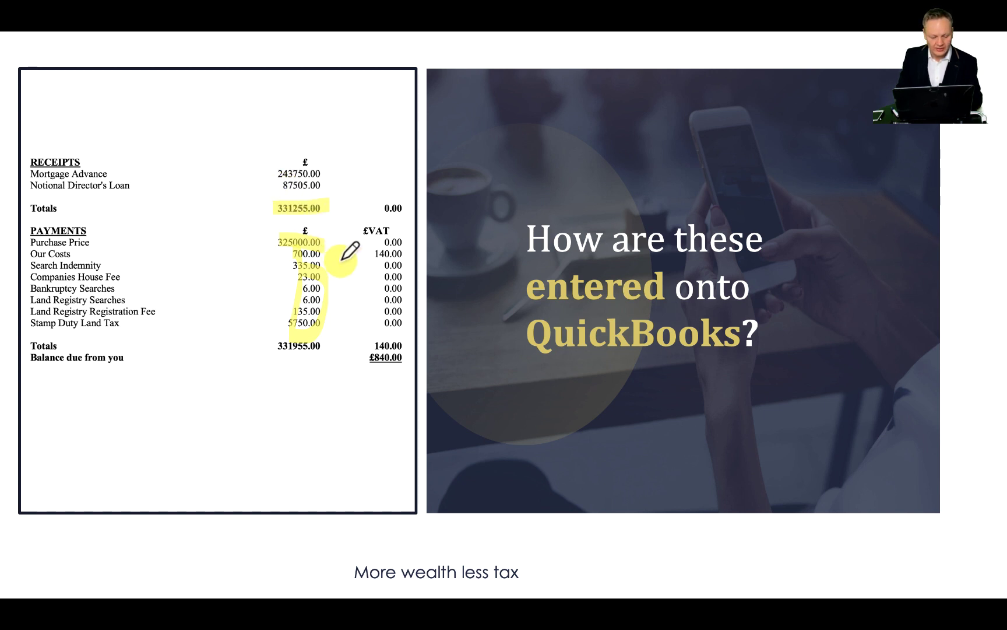
pyautogui.moveTo(290, 198)
pyautogui.mouseDown()
pyautogui.moveTo(288, 184)
pyautogui.moveTo(323, 182)
pyautogui.mouseUp()
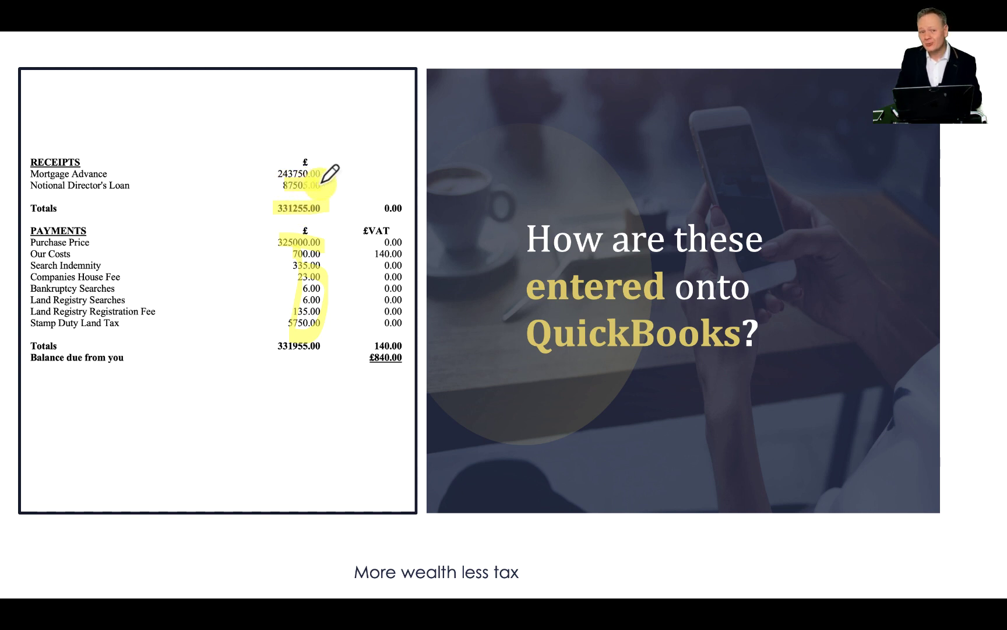
pyautogui.moveTo(322, 182)
pyautogui.mouseDown()
pyautogui.moveTo(284, 183)
pyautogui.moveTo(321, 171)
pyautogui.mouseUp()
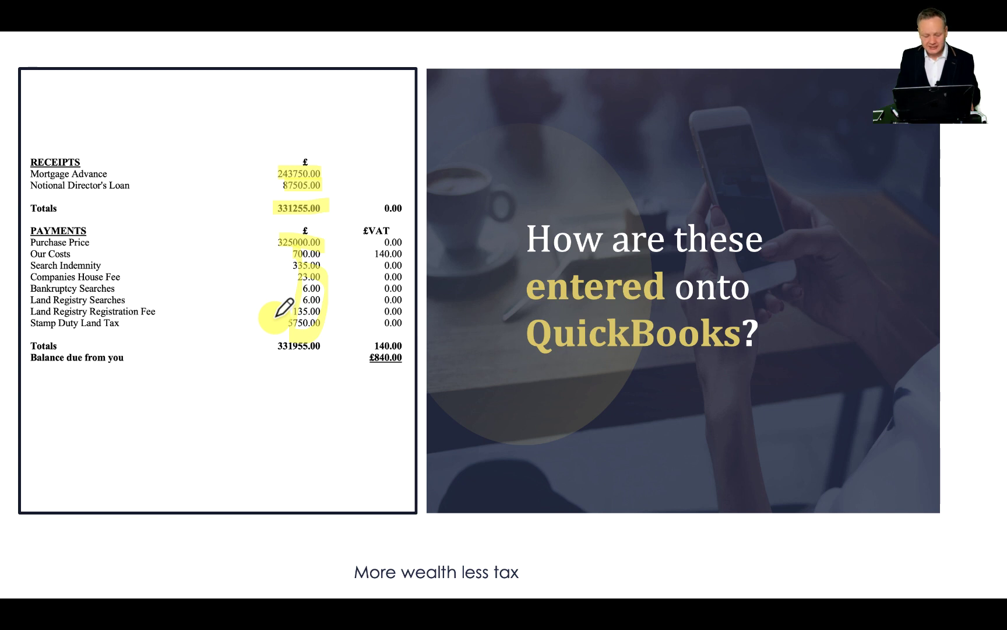
# Switch to QuickBooks in Safari and open the Banking page in a full-screen window.
pyautogui.press('super+Tab')
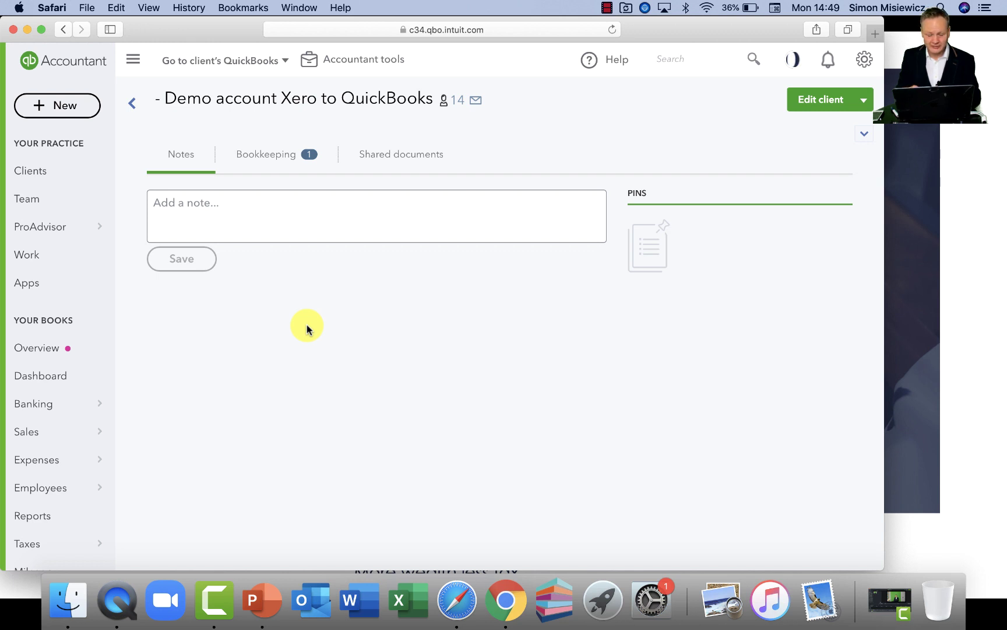
pyautogui.click(57, 409)
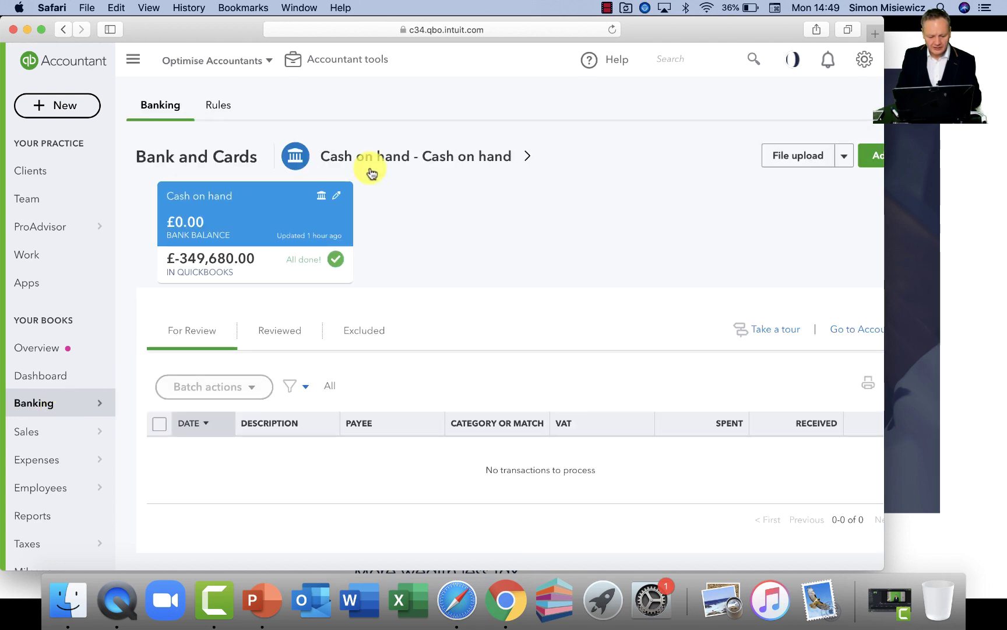
pyautogui.hscroll(3, 737, 275)
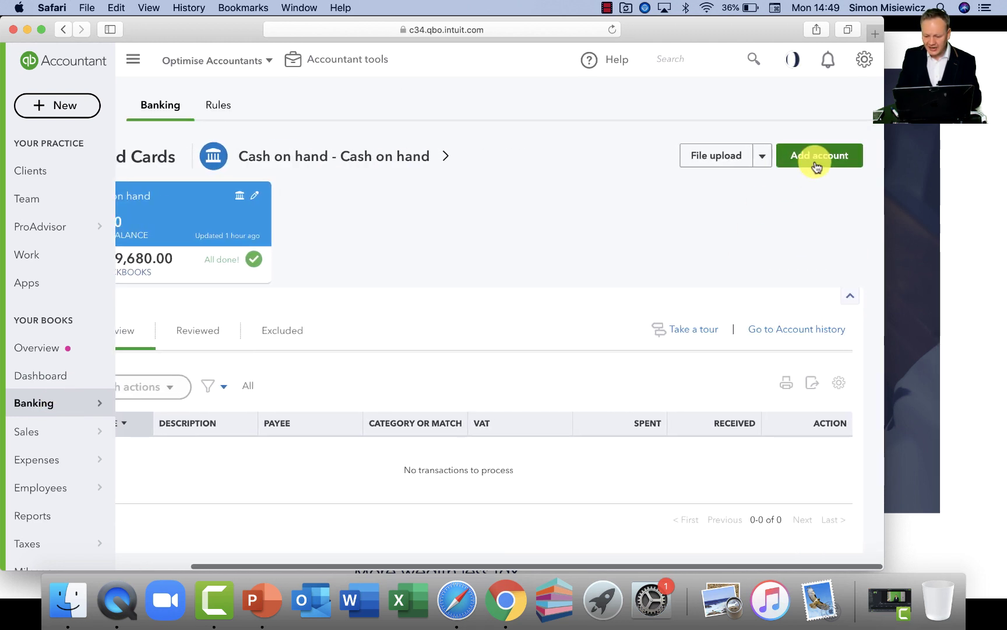
pyautogui.click(41, 30)
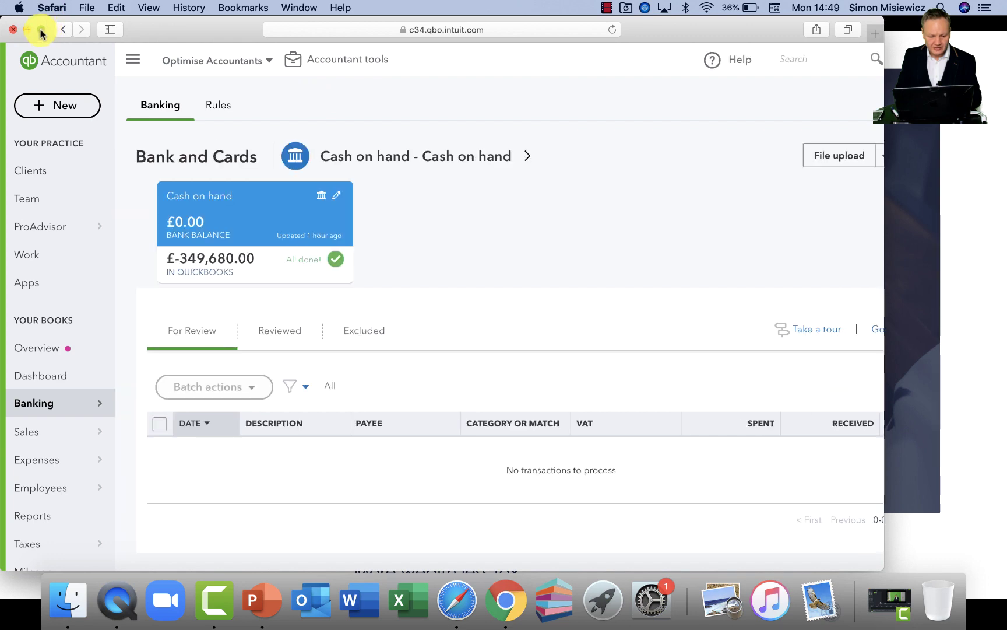
# View the connection setup for a Lloyds Bank Business Banking current account, and close it without connecting.
pyautogui.click(937, 145)
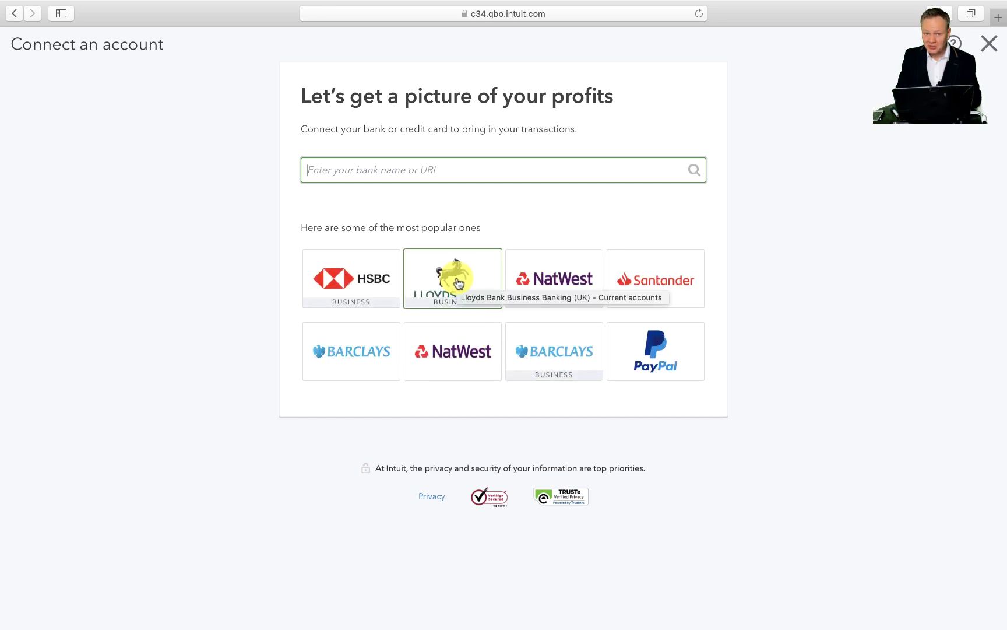
pyautogui.click(457, 283)
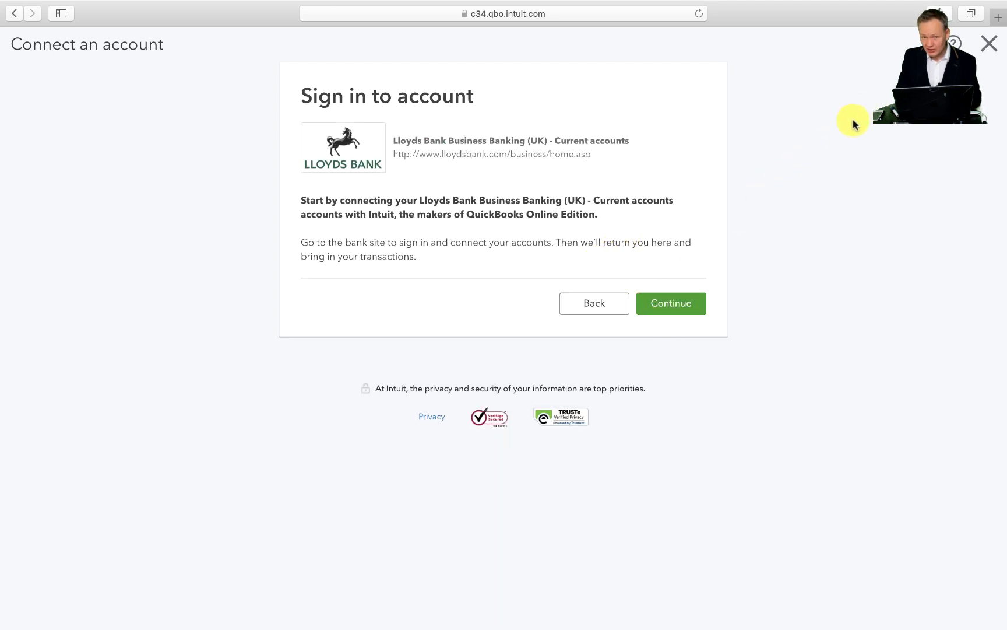
pyautogui.click(989, 46)
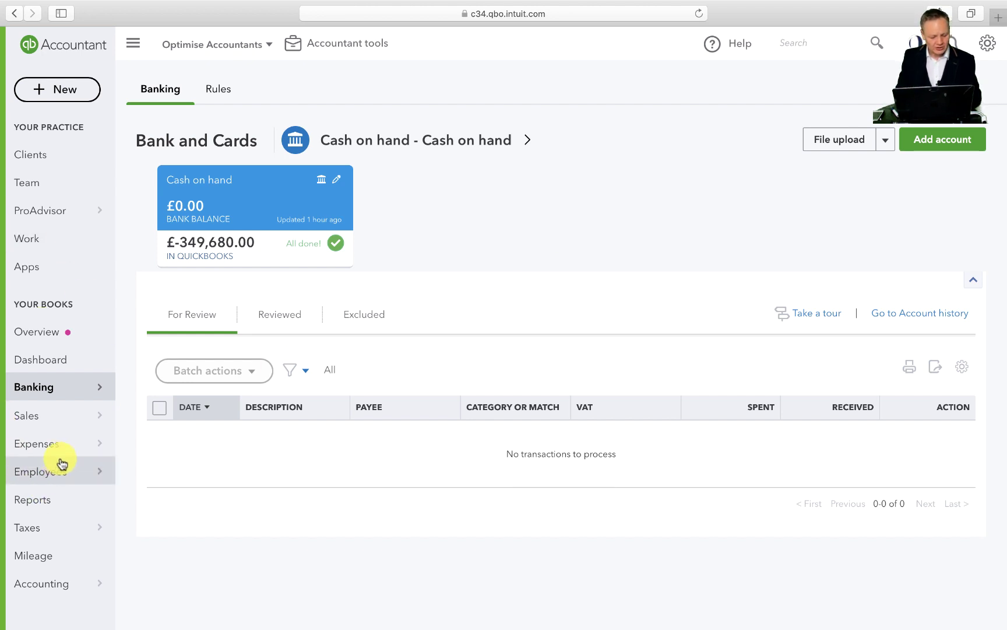
# Add a new supplier in the supplier list, using the purchased property's street address as its name.
pyautogui.moveTo(64, 454)
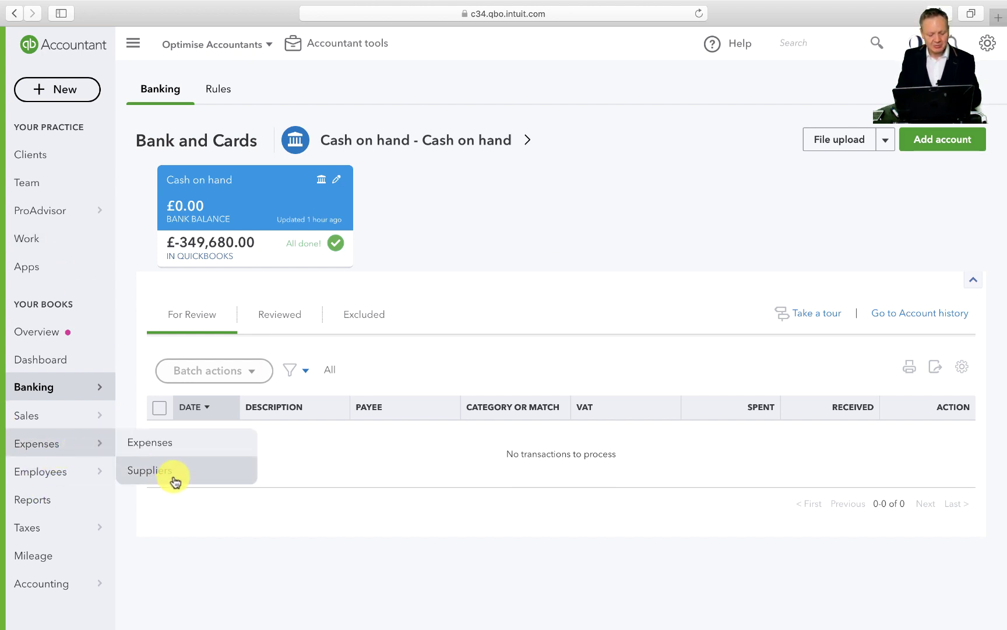
pyautogui.click(152, 472)
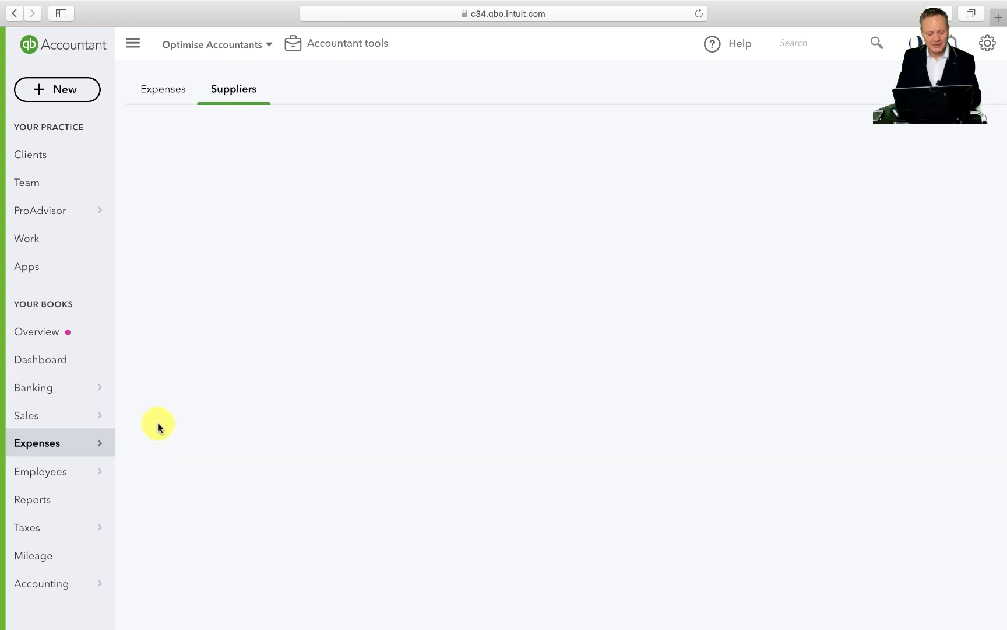
pyautogui.moveTo(60, 413)
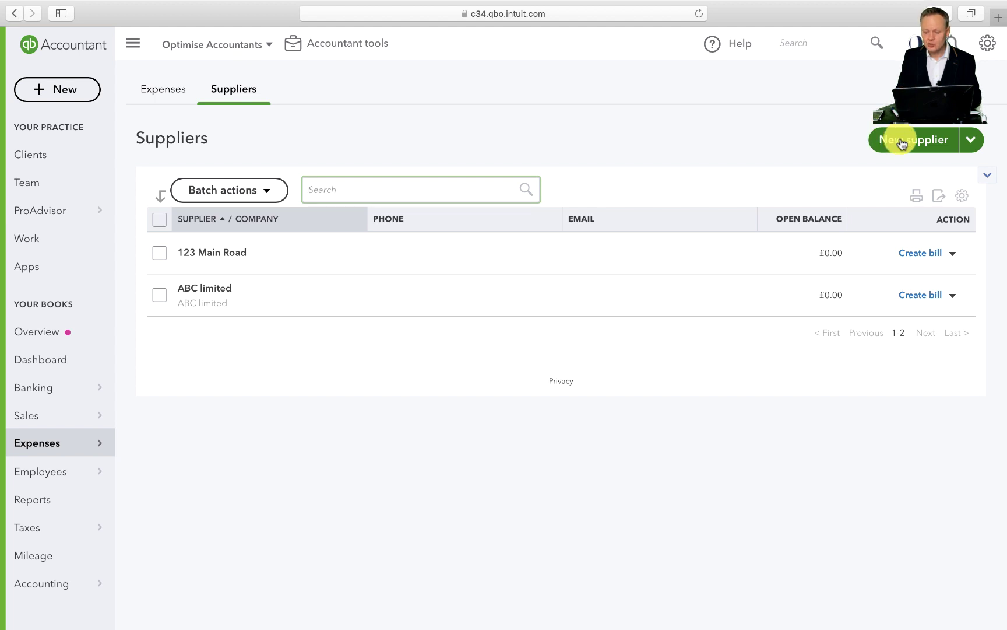
pyautogui.click(934, 140)
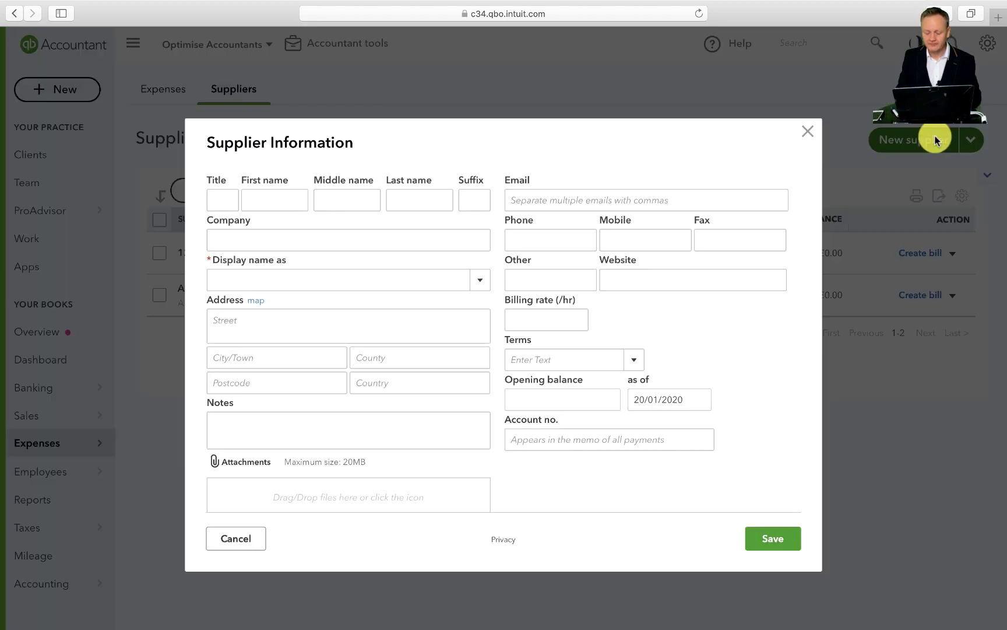
pyautogui.click(275, 199)
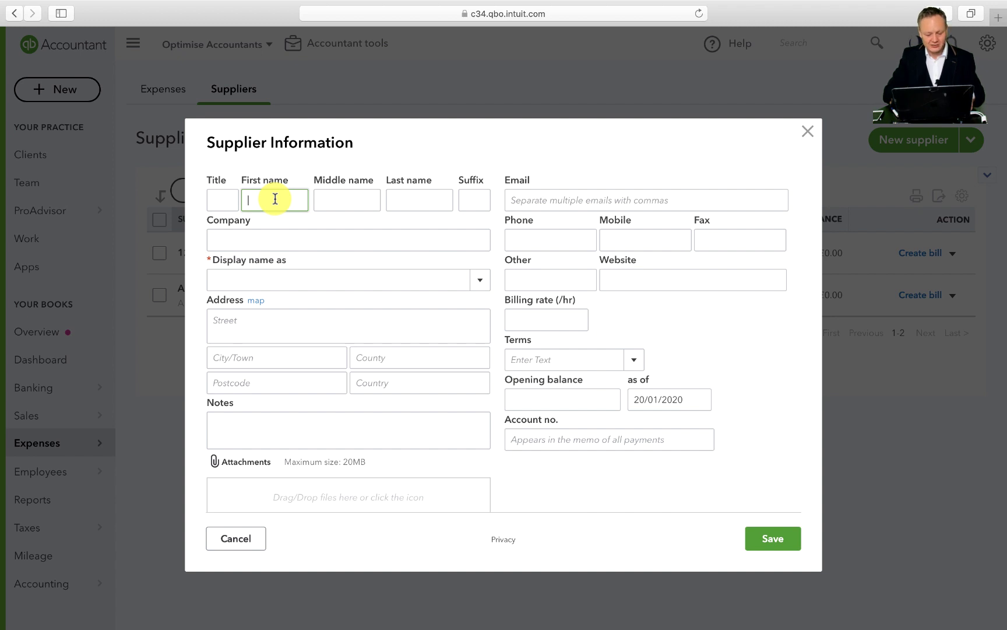
pyautogui.write('234 ')
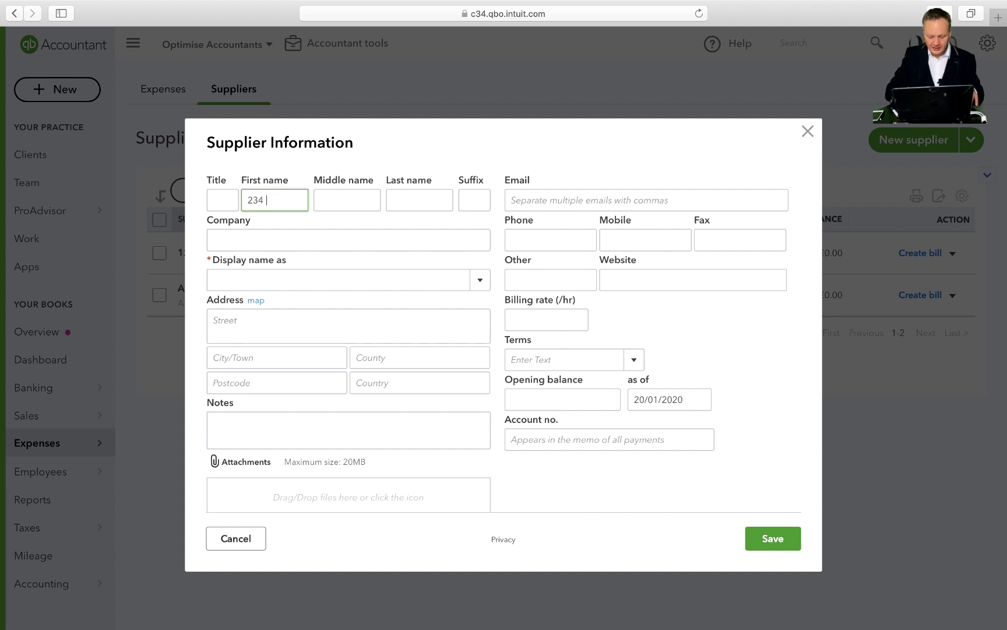
pyautogui.write('Main Street')
pyautogui.press('Tab')
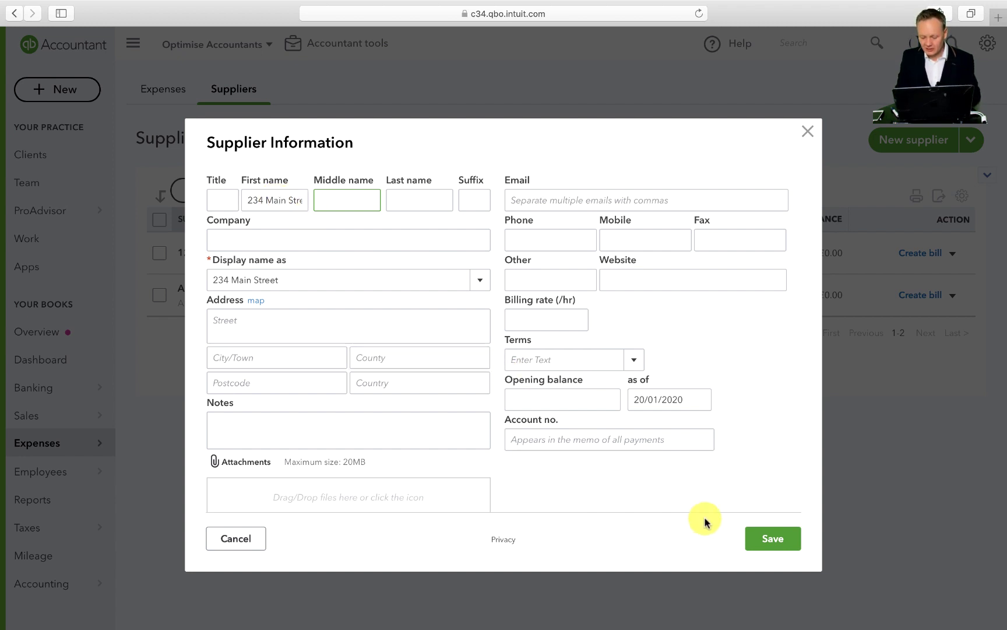
pyautogui.click(774, 538)
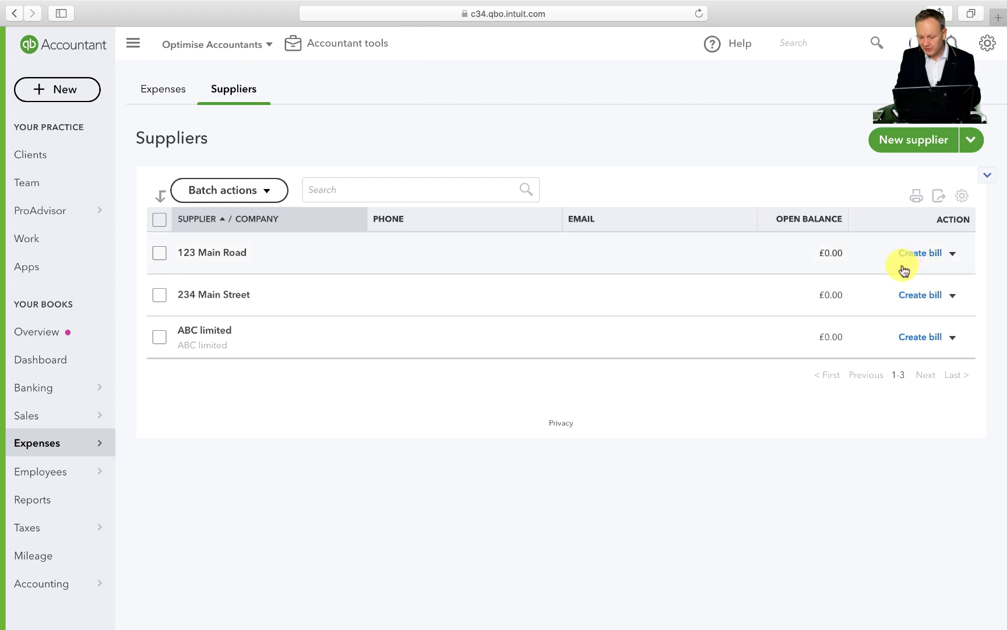
# Create a bill for the new property supplier and set the first line's category to Buildings and Improvements.
pyautogui.click(924, 295)
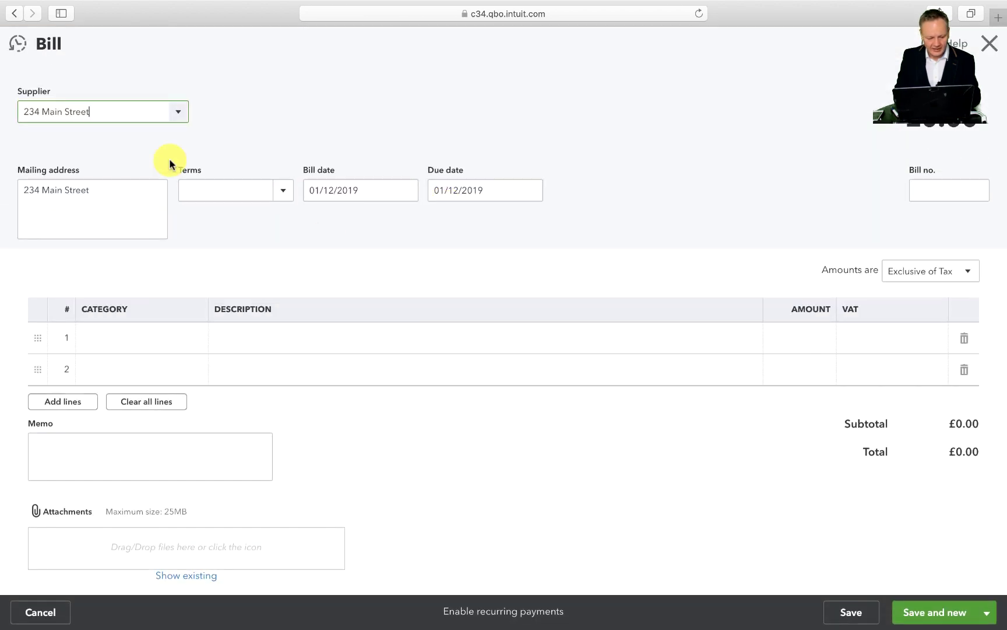
pyautogui.moveTo(120, 114); pyautogui.dragTo(4, 140)
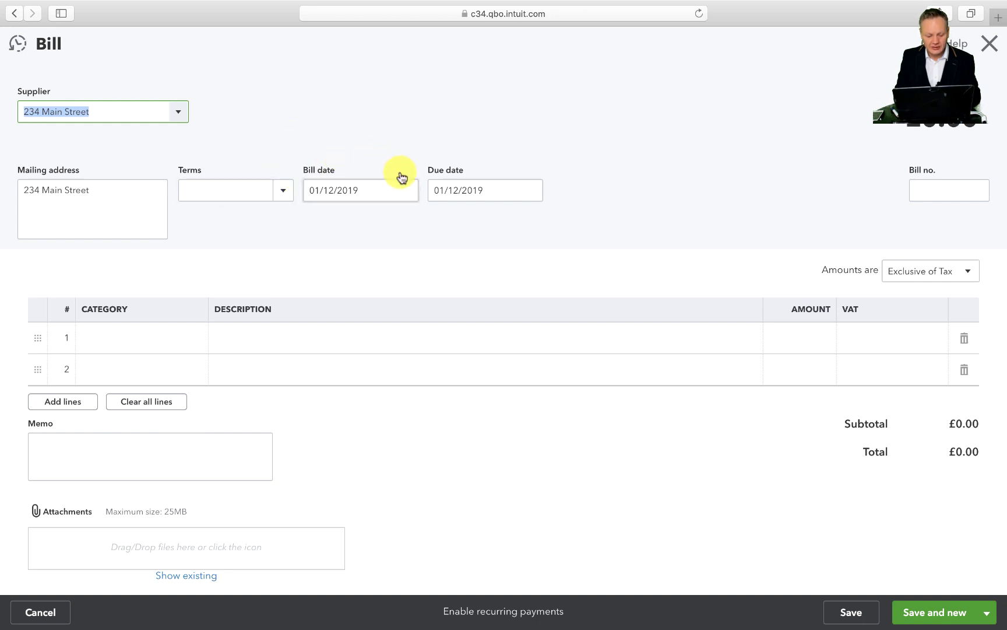
pyautogui.click(117, 345)
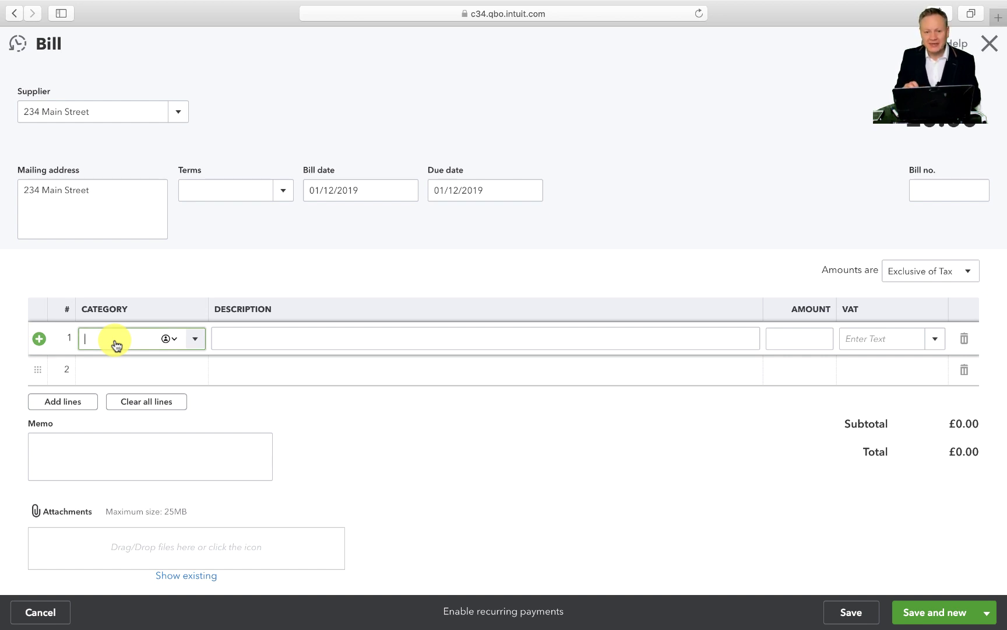
pyautogui.write('Buil')
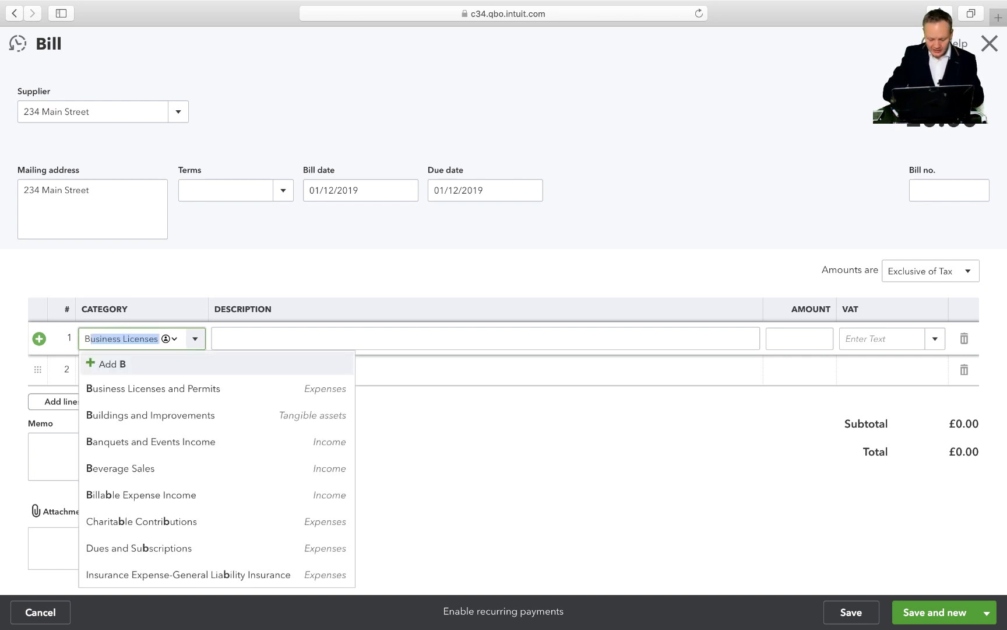
pyautogui.write('dings and Imp')
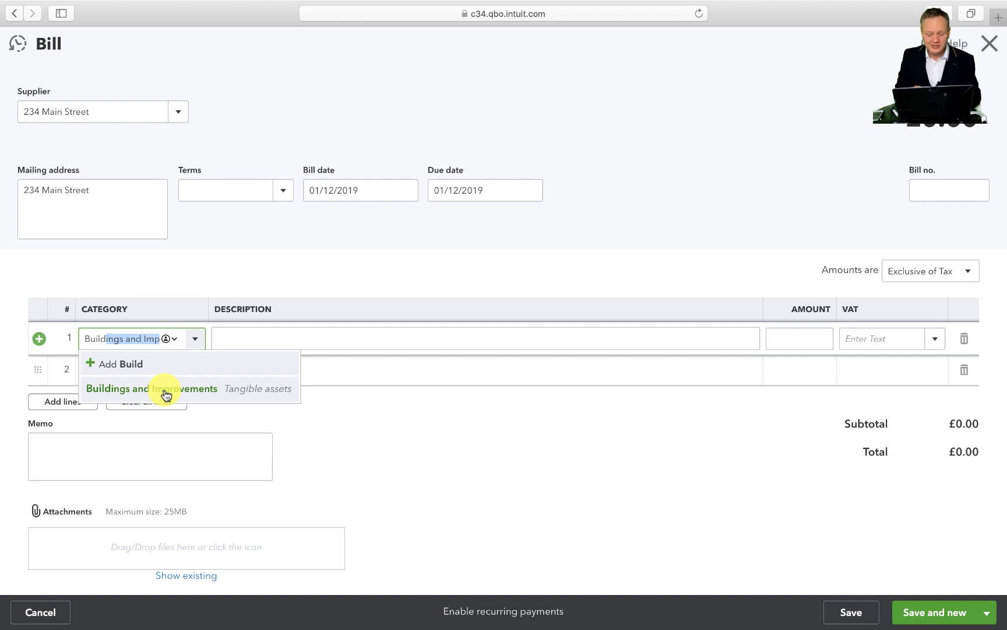
pyautogui.click(166, 395)
# Enter the property's street address as the description of the first bill line.
pyautogui.click(283, 337)
pyautogui.write('234 ')
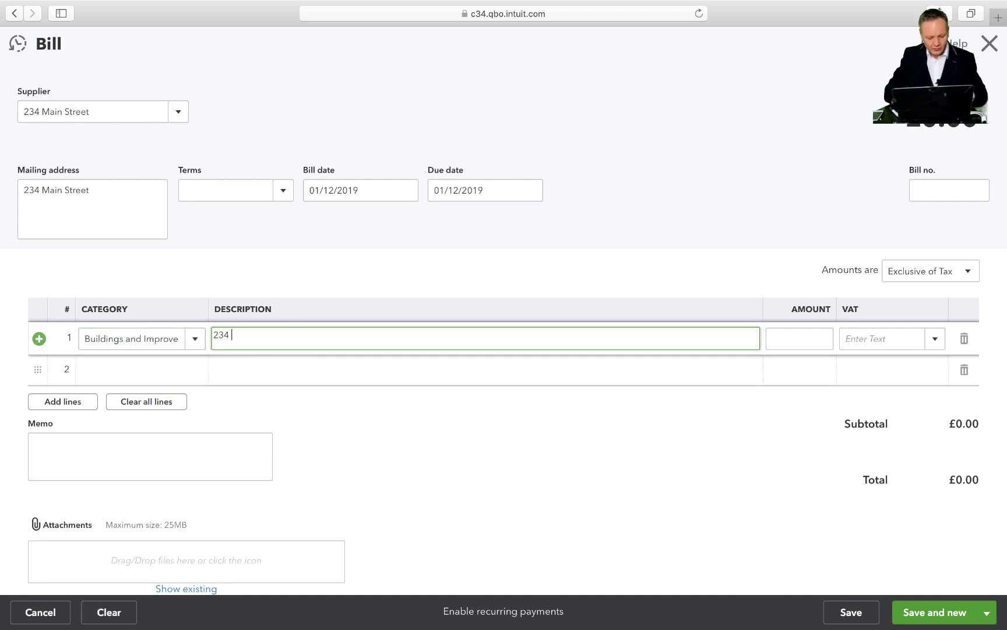
pyautogui.write('Main Str')
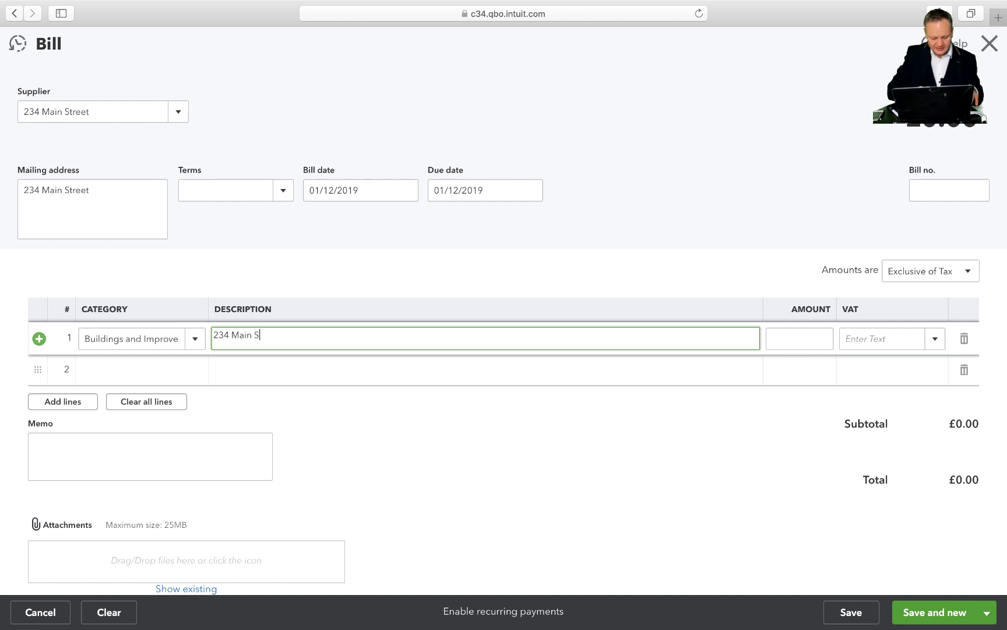
pyautogui.write('eet')
pyautogui.press('Tab')
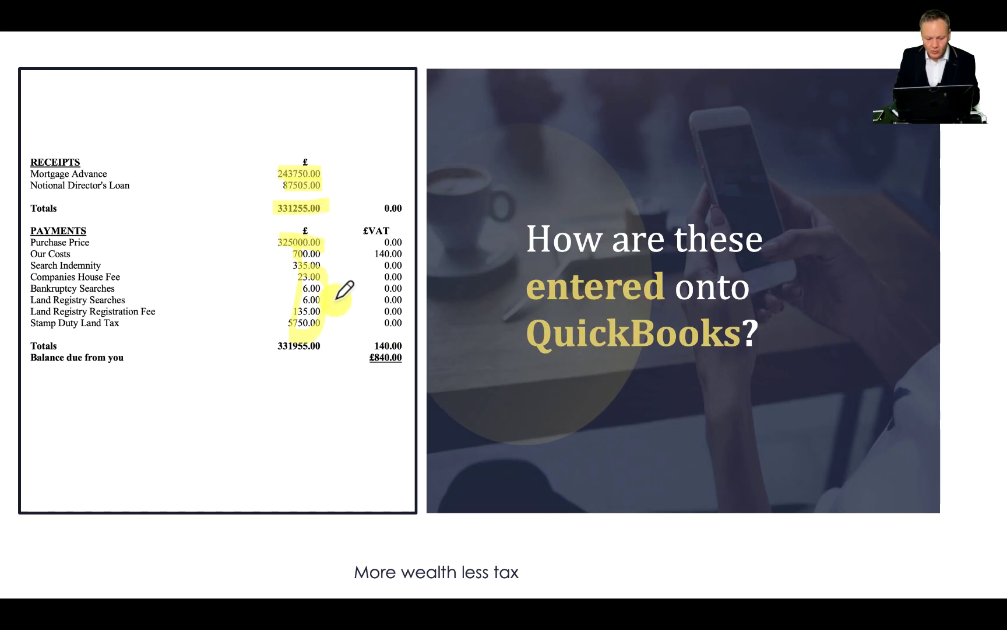
# Set the first bill line's amount to 331255 and its VAT to No VAT.
pyautogui.hotkey('ctrl', 'Right')
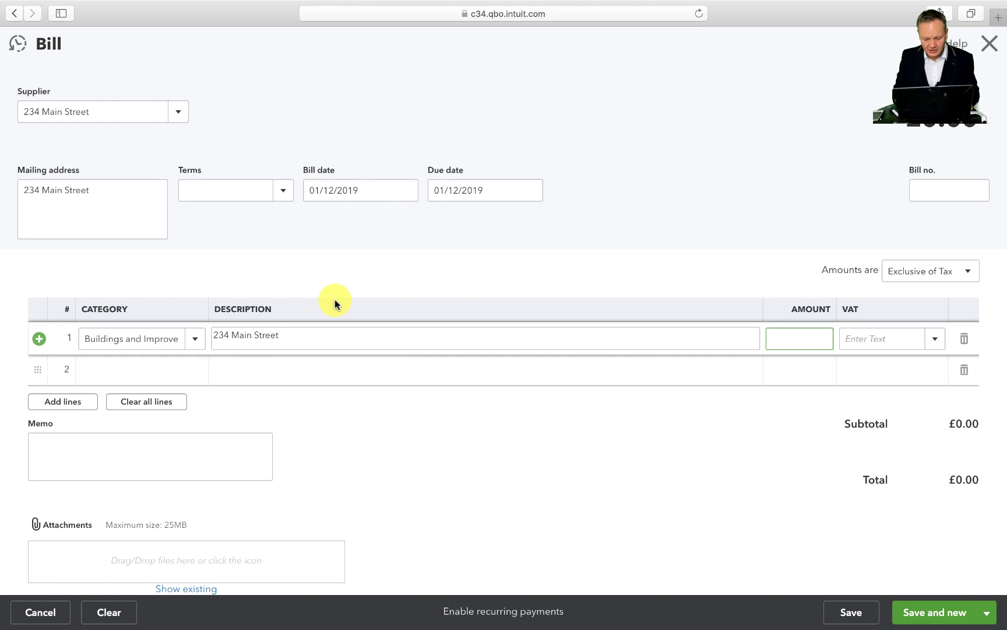
pyautogui.write('331255')
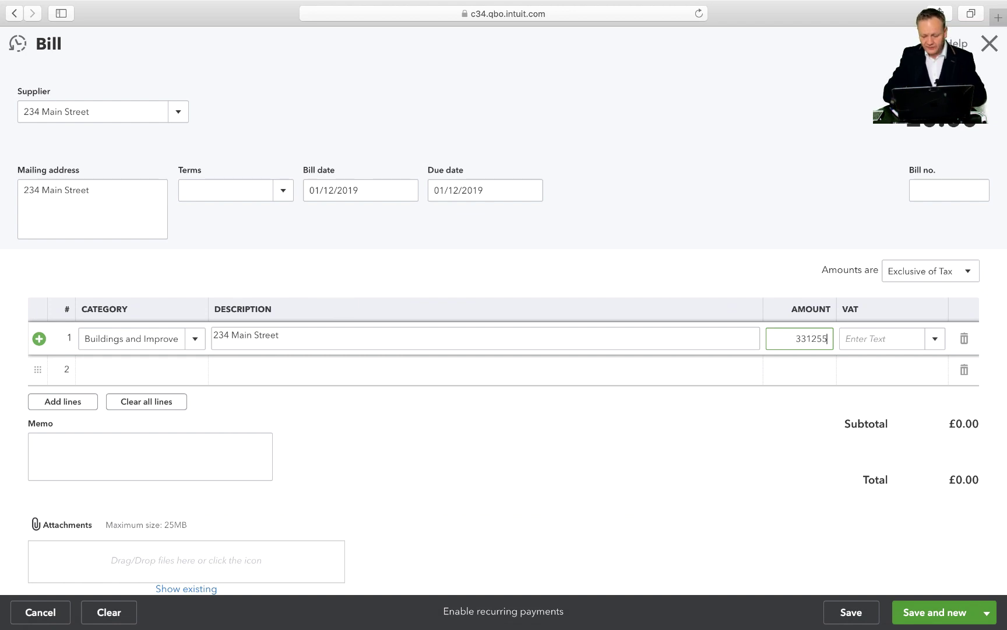
pyautogui.press('Tab')
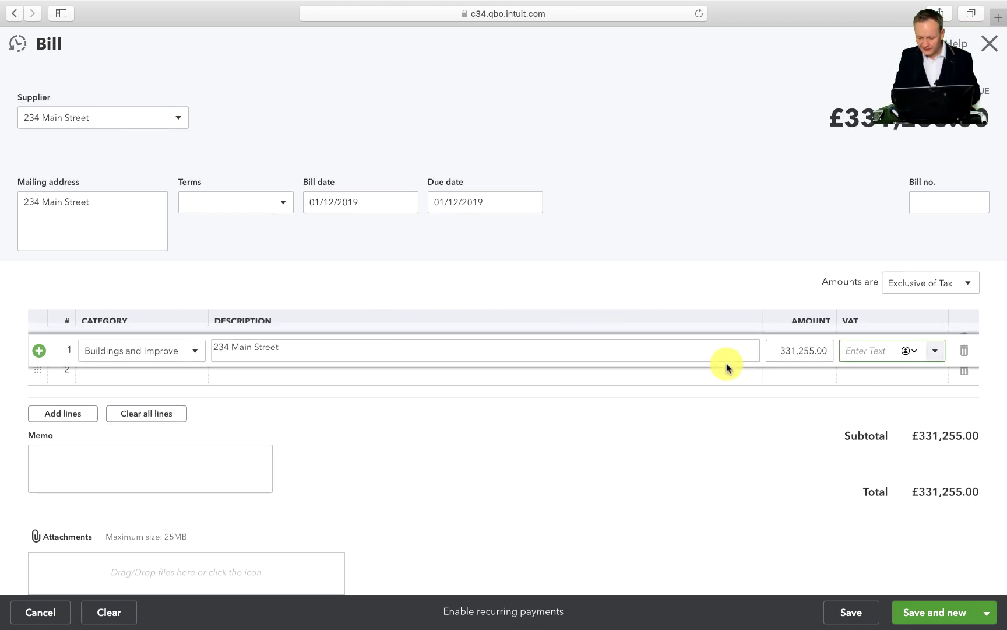
pyautogui.write('No VAT')
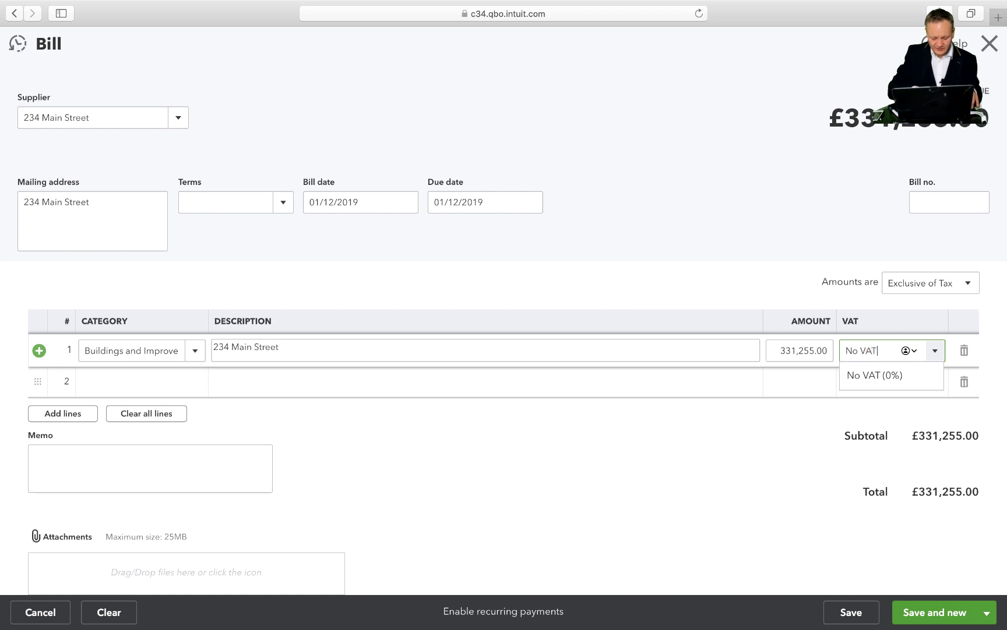
pyautogui.click(855, 376)
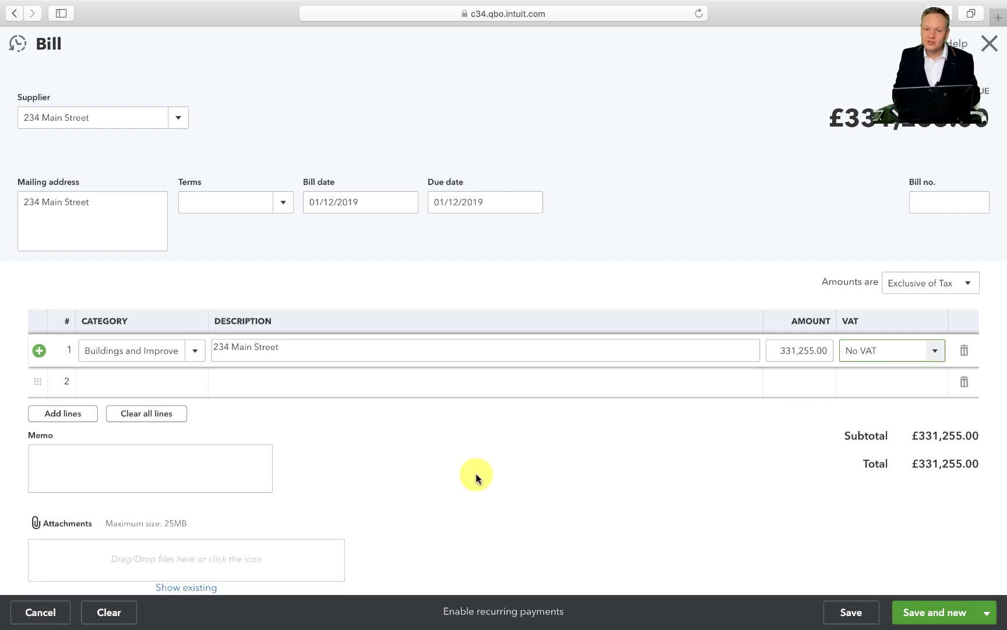
pyautogui.scroll(-2, 475, 473)
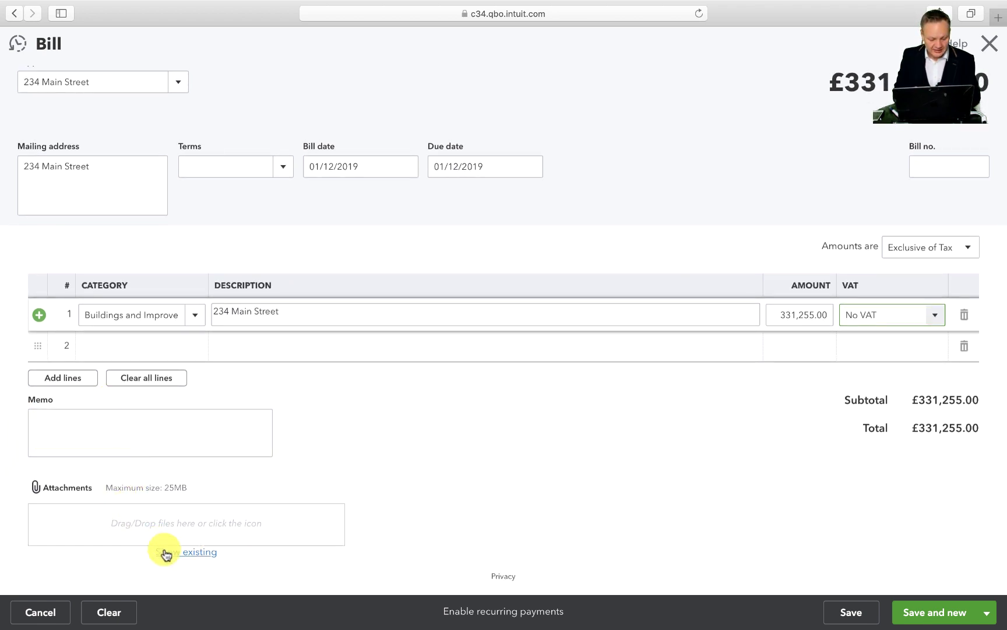
# Attach the Purchase file from the Property purchase folder to the bill.
pyautogui.click(66, 490)
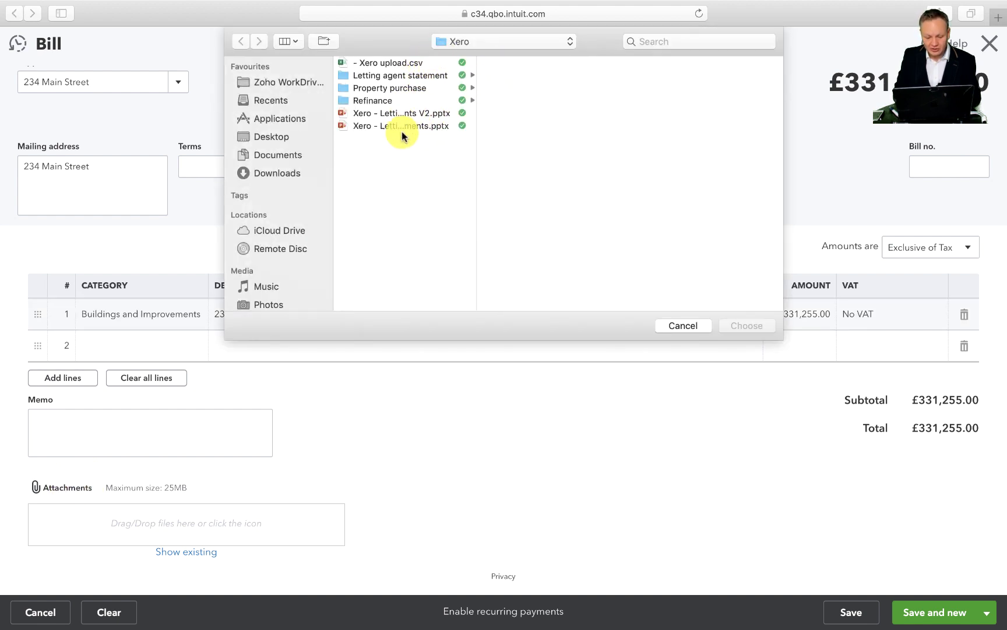
pyautogui.click(412, 87)
pyautogui.press('Right')
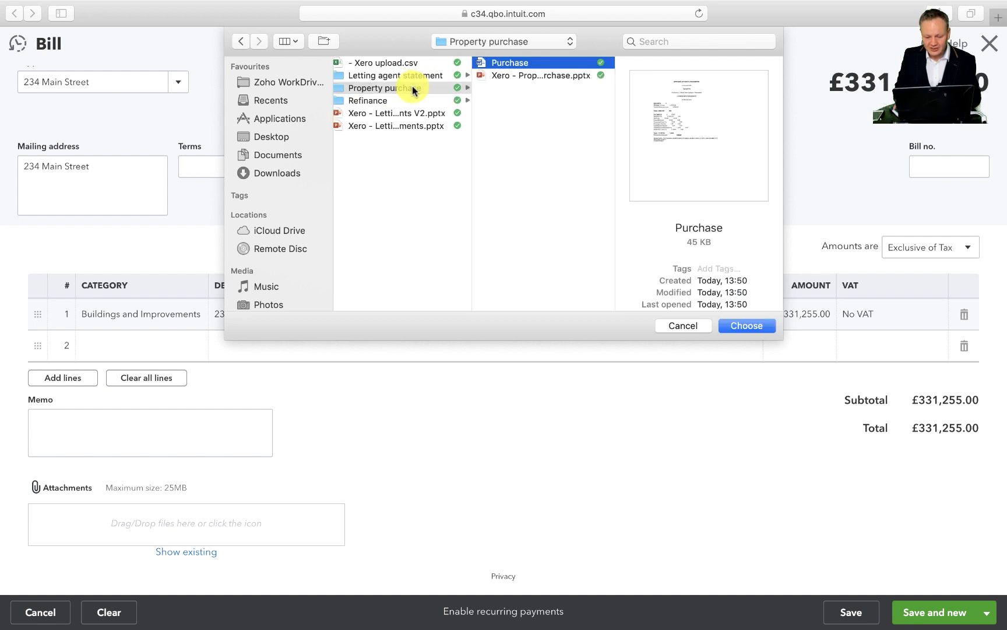
pyautogui.doubleClick(516, 74)
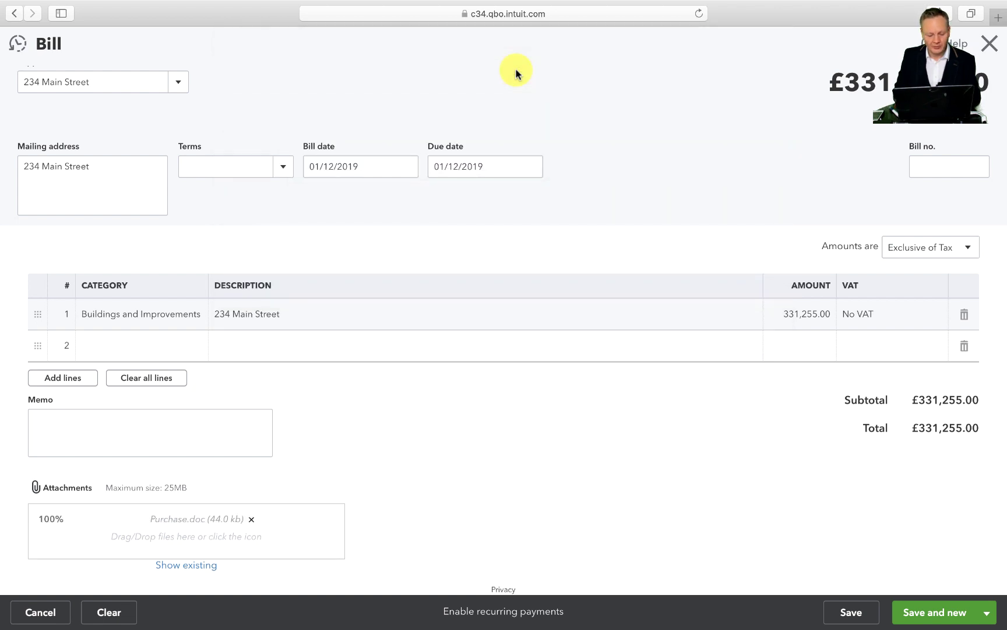
# Save the bill with its attachment and close it to return to the supplier list.
pyautogui.scroll(-1, 409, 404)
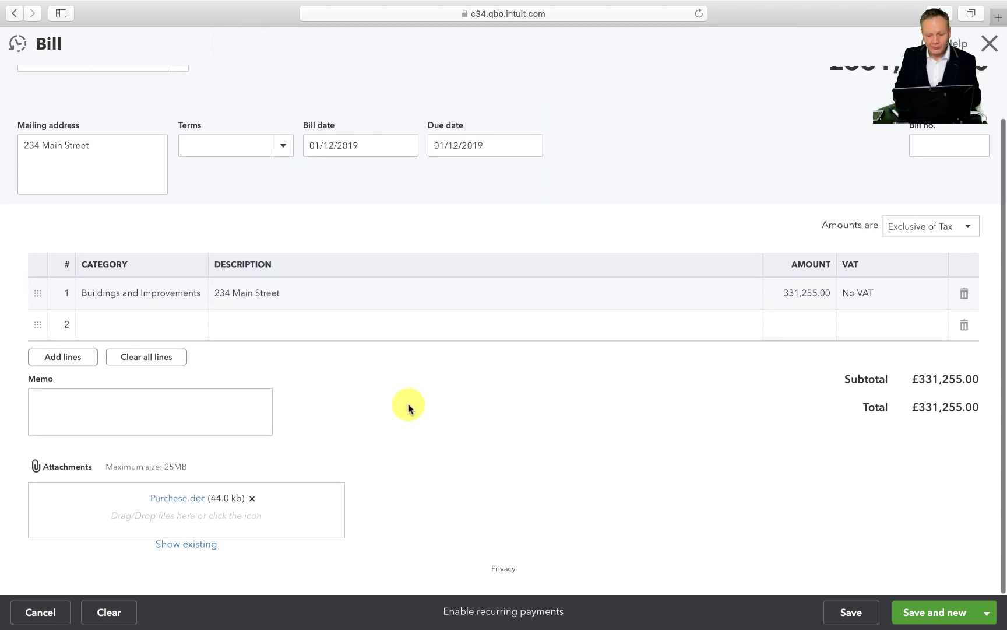
pyautogui.click(860, 613)
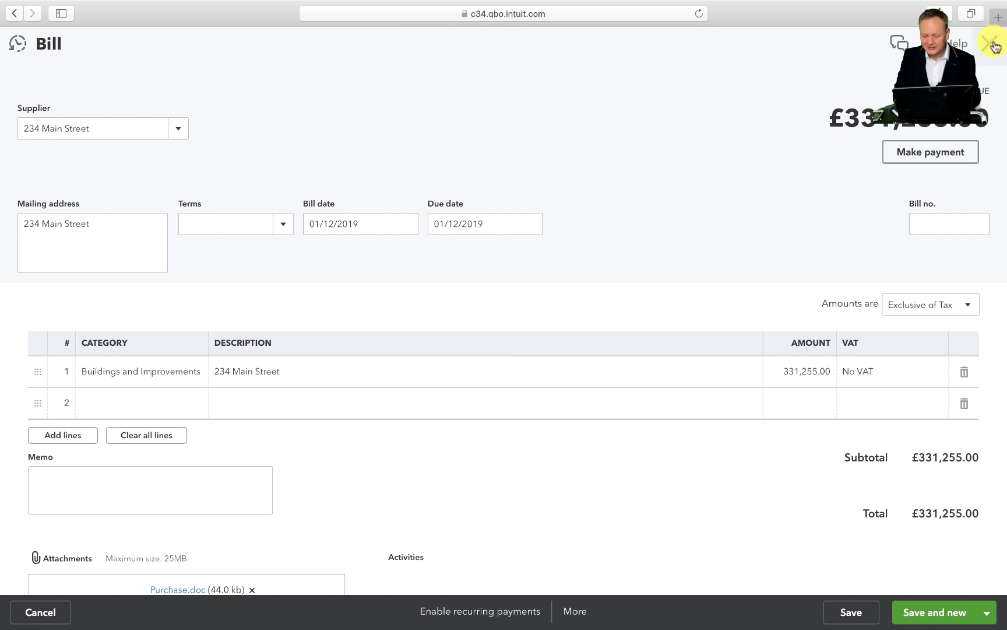
pyautogui.click(993, 45)
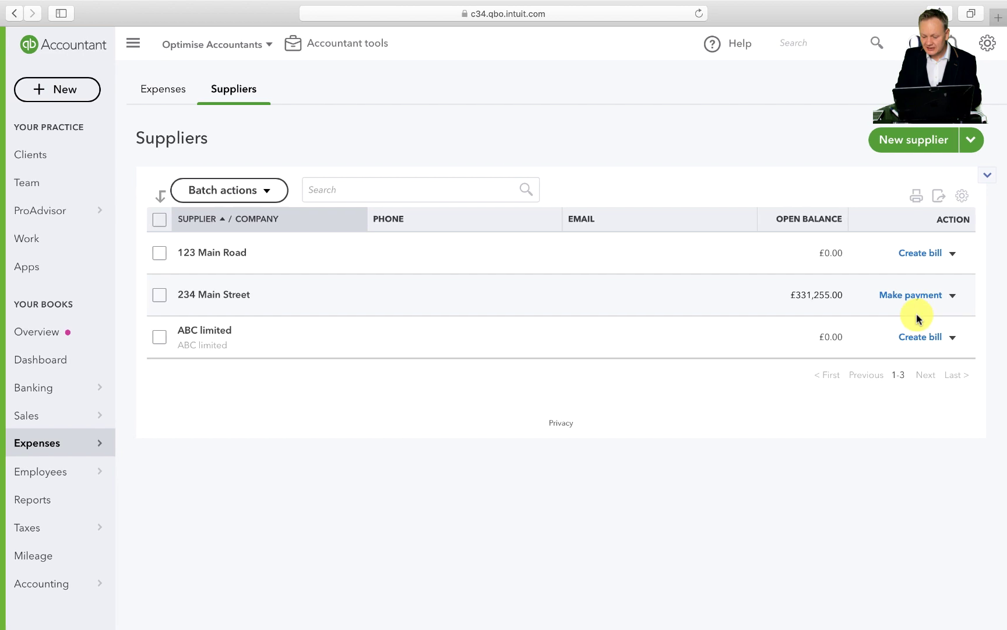
# Start a payment of the property supplier's bill and set the paying account to Directors Loan Account.
pyautogui.scroll(5, 916, 315)
pyautogui.scroll(2, 916, 314)
pyautogui.hscroll(4, 913, 316)
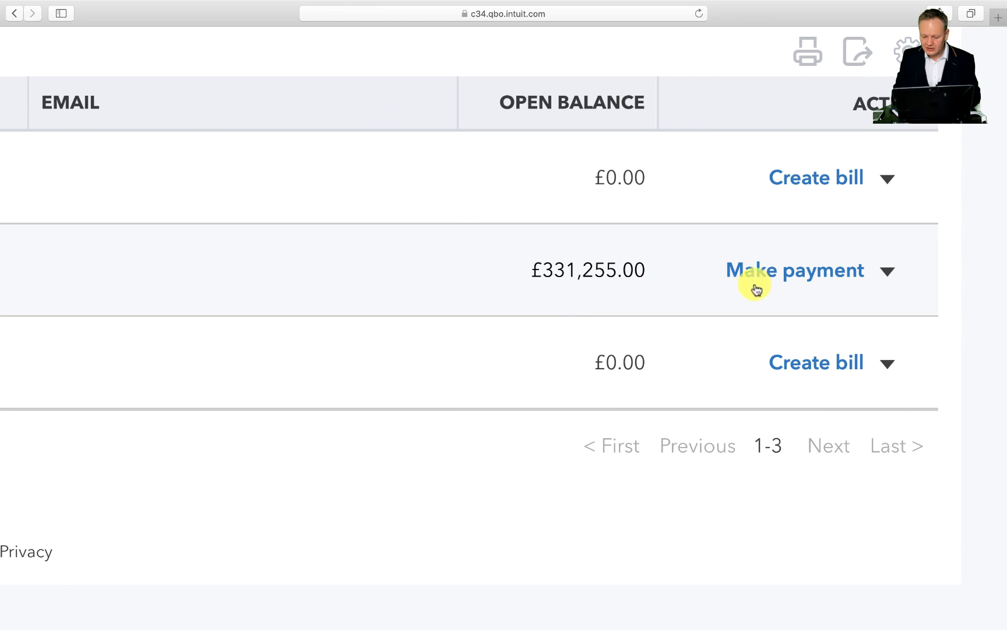
pyautogui.click(776, 273)
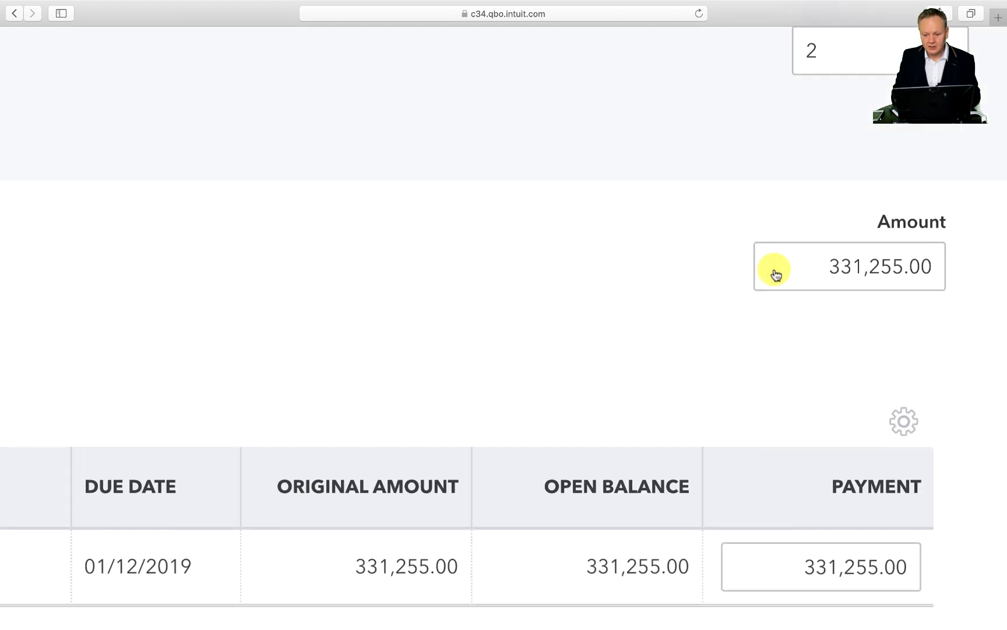
pyautogui.scroll(-3, 432, 342)
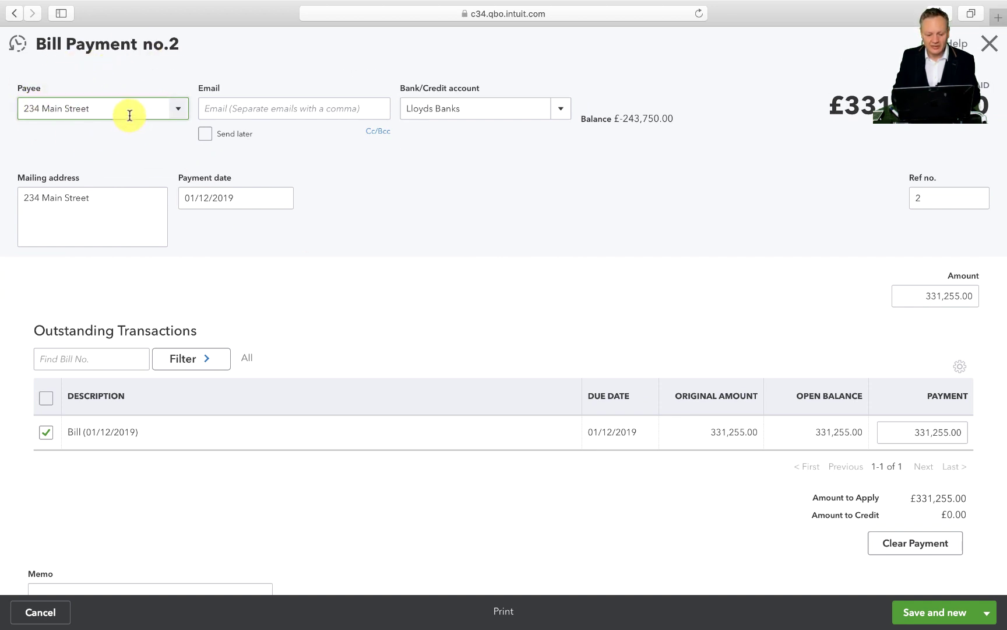
pyautogui.click(561, 116)
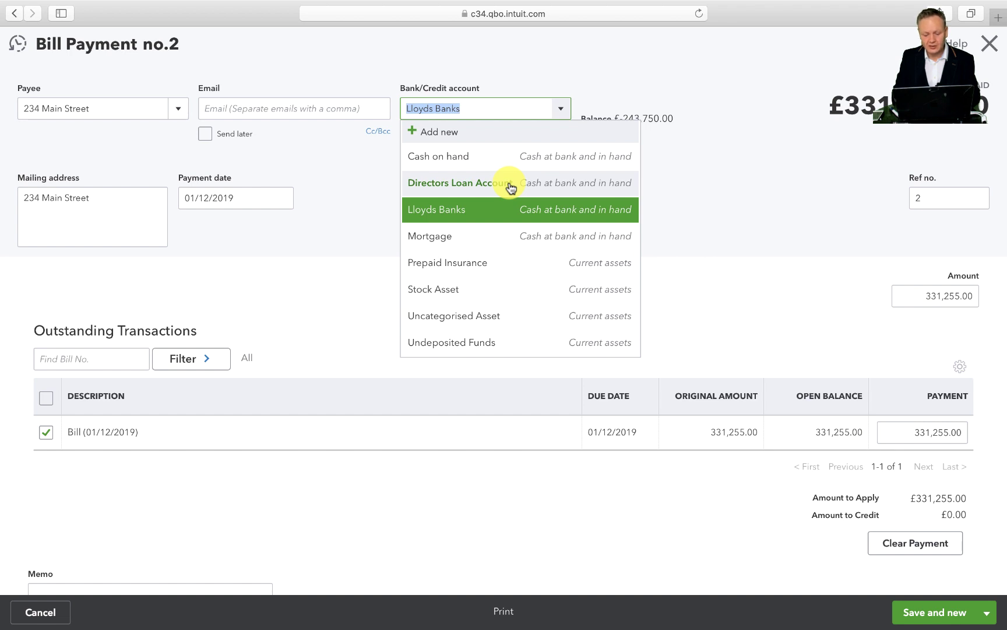
pyautogui.click(511, 186)
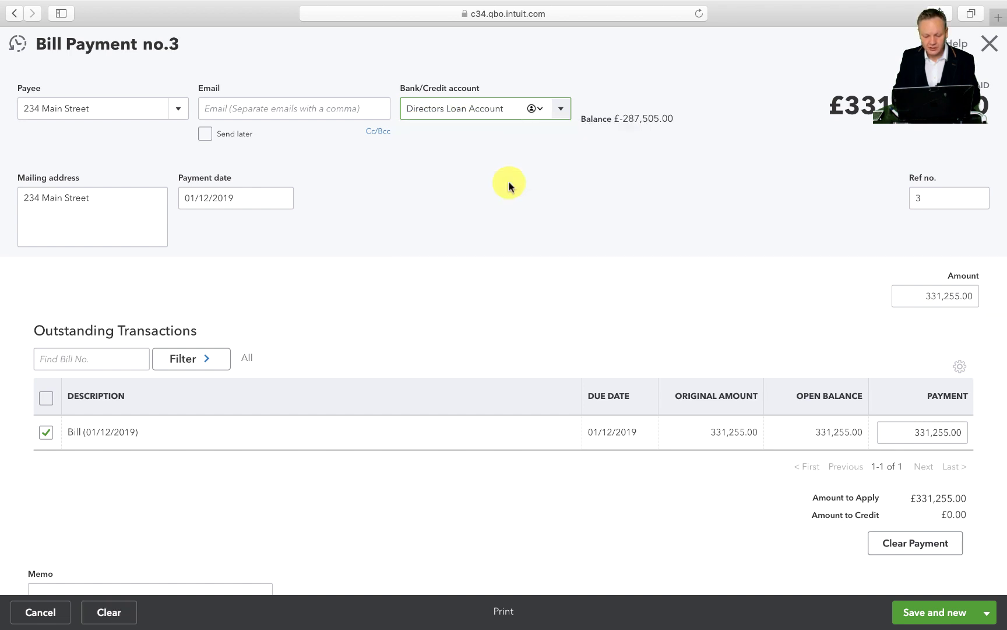
pyautogui.press('Tab')
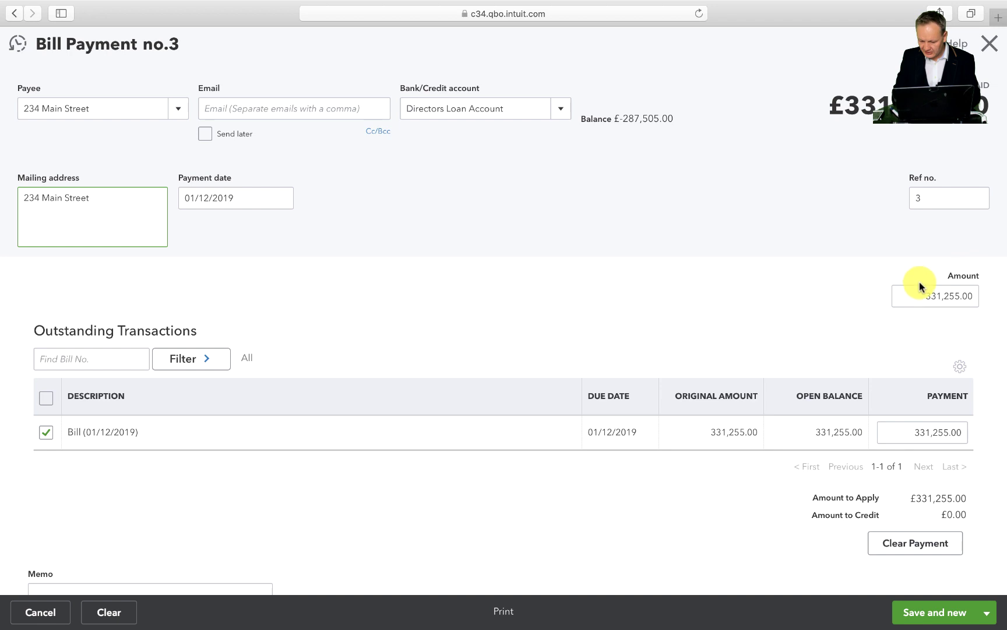
# Set the bill payment amount to 87505.
pyautogui.scroll(5, 902, 304)
pyautogui.click(879, 298)
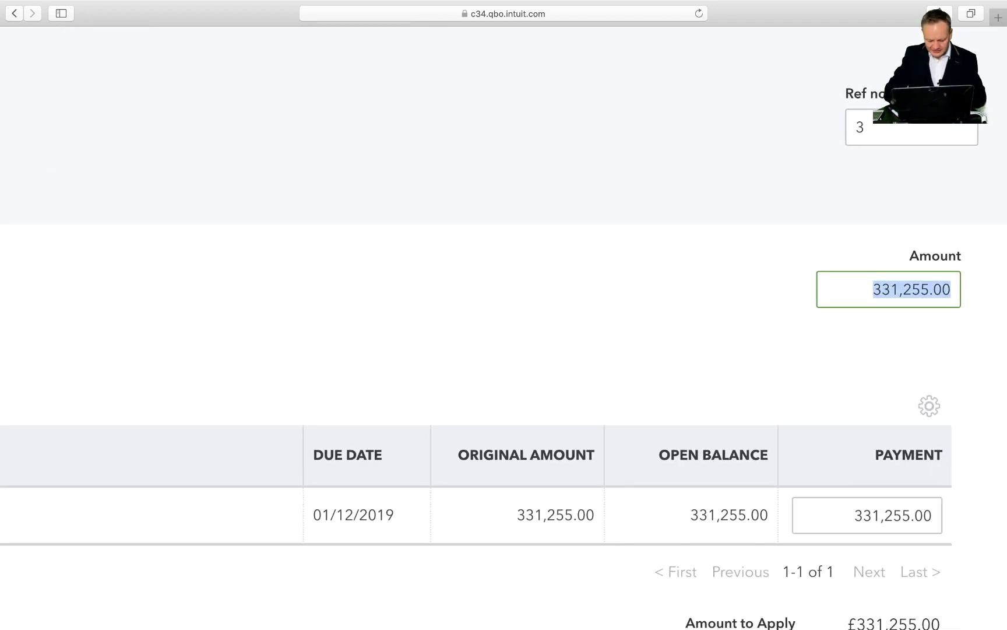
pyautogui.write('87505')
pyautogui.scroll(-5, 888, 289)
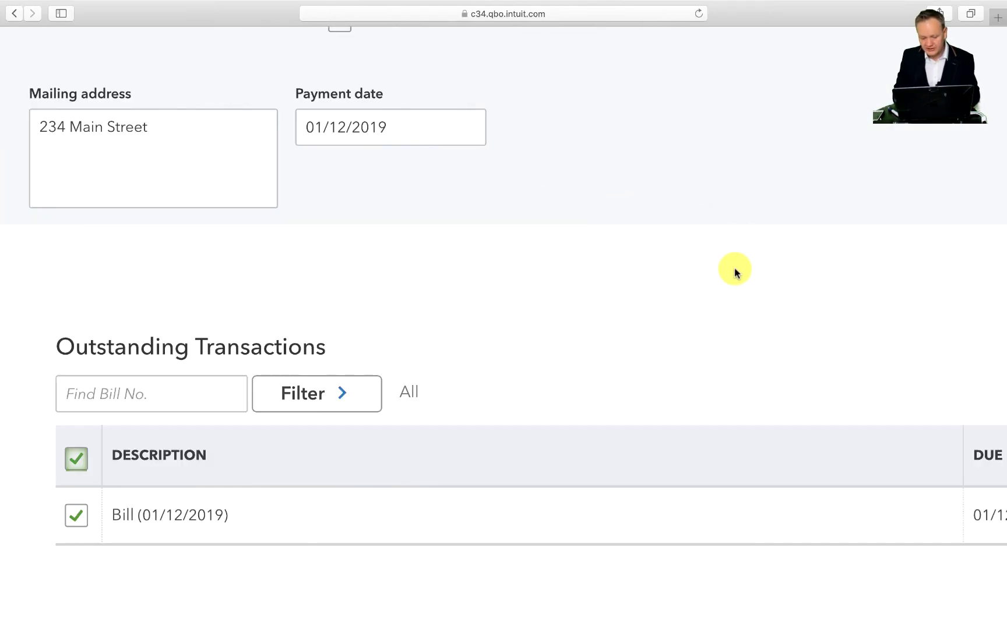
pyautogui.hscroll(10, 734, 268)
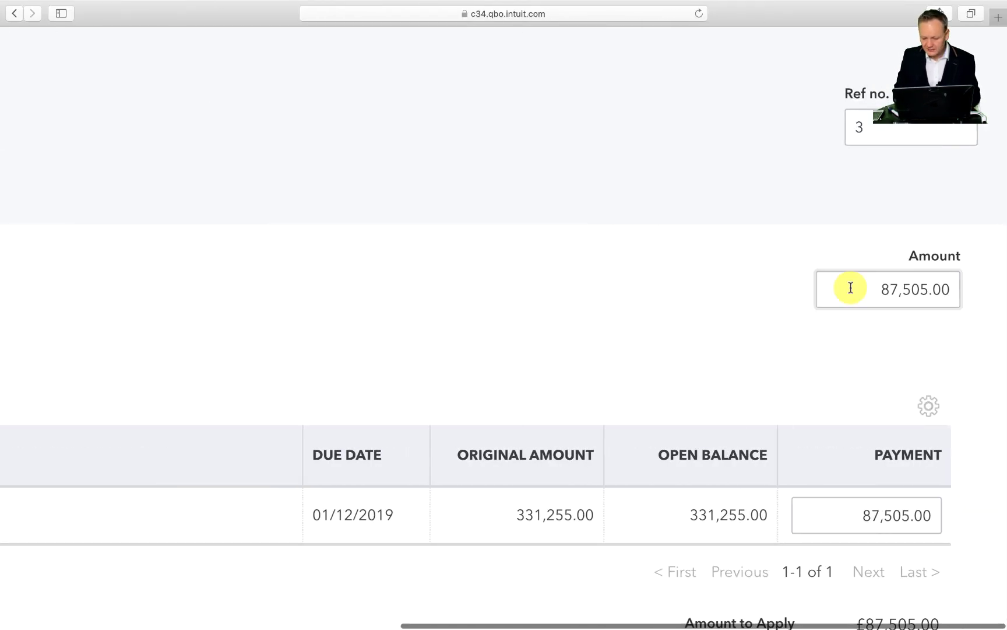
# Save the Directors Loan Account bill payment and close the payment form.
pyautogui.scroll(-5, 690, 372)
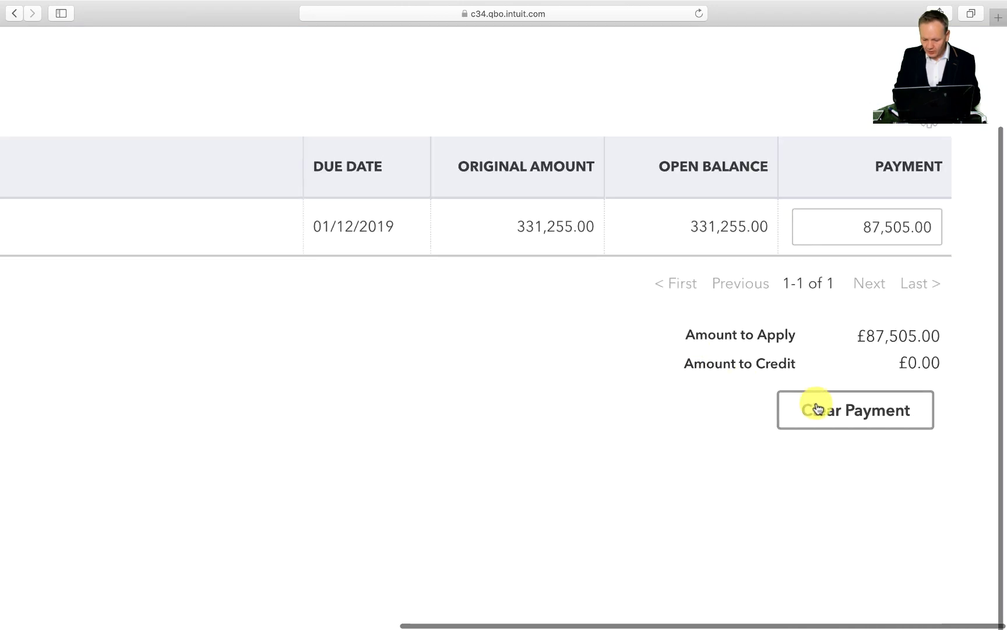
pyautogui.scroll(-4, 661, 442)
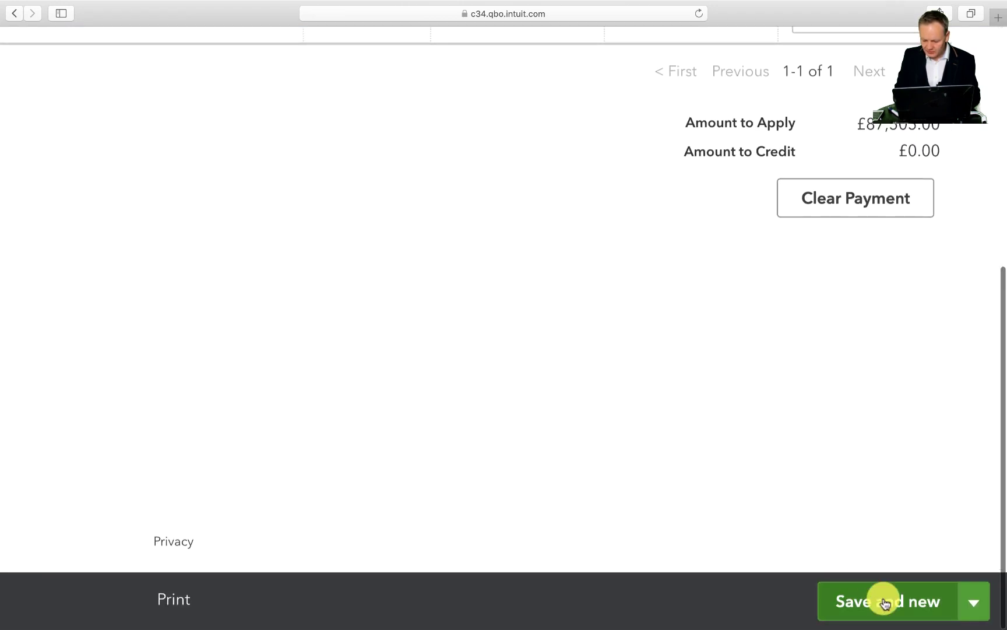
pyautogui.click(980, 605)
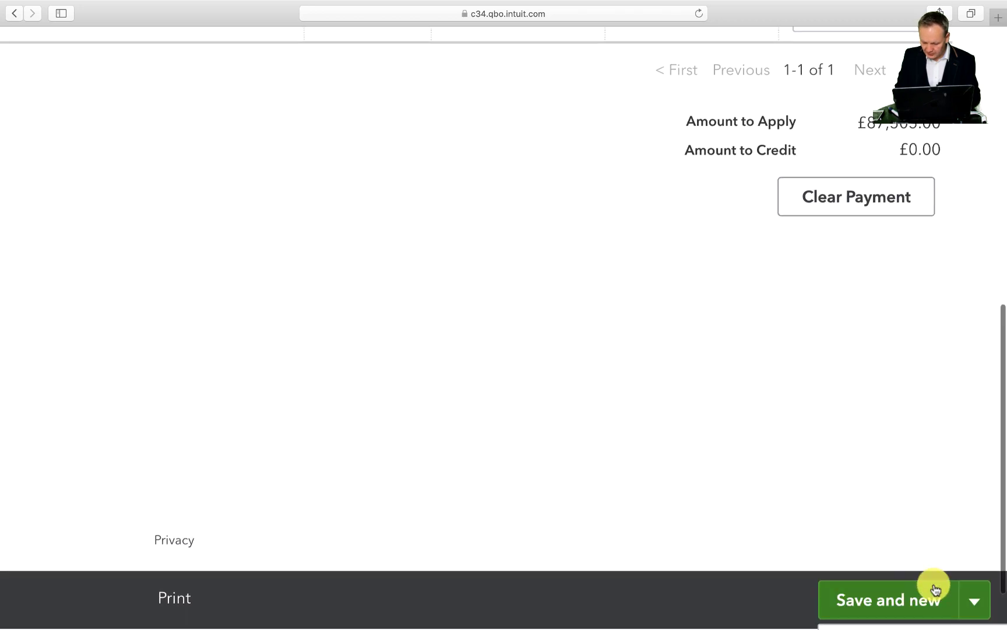
pyautogui.press('super+0')
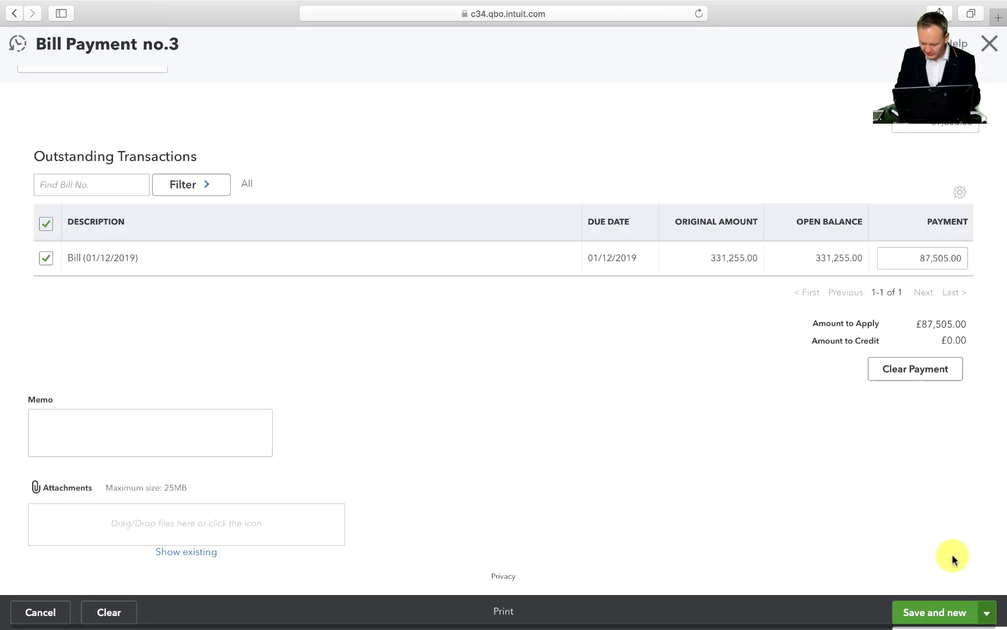
pyautogui.press('shift+super+backslash')
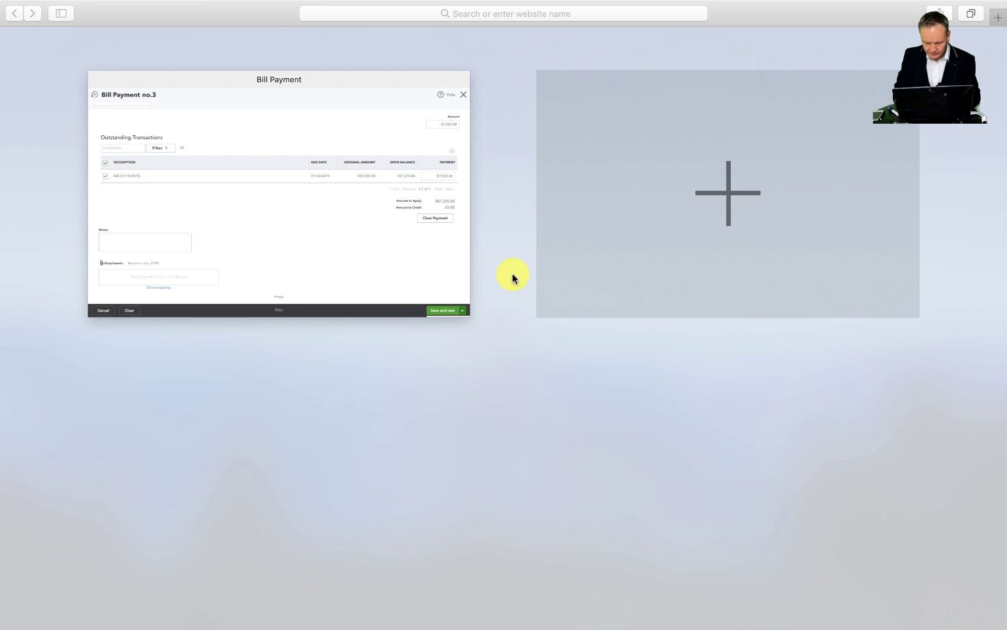
pyautogui.click(342, 259)
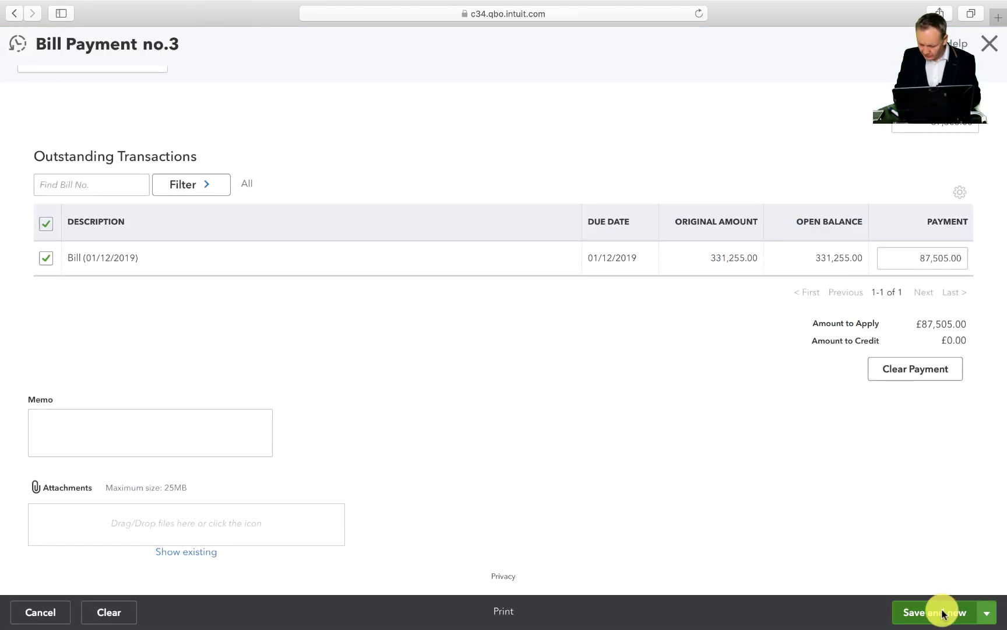
pyautogui.click(943, 612)
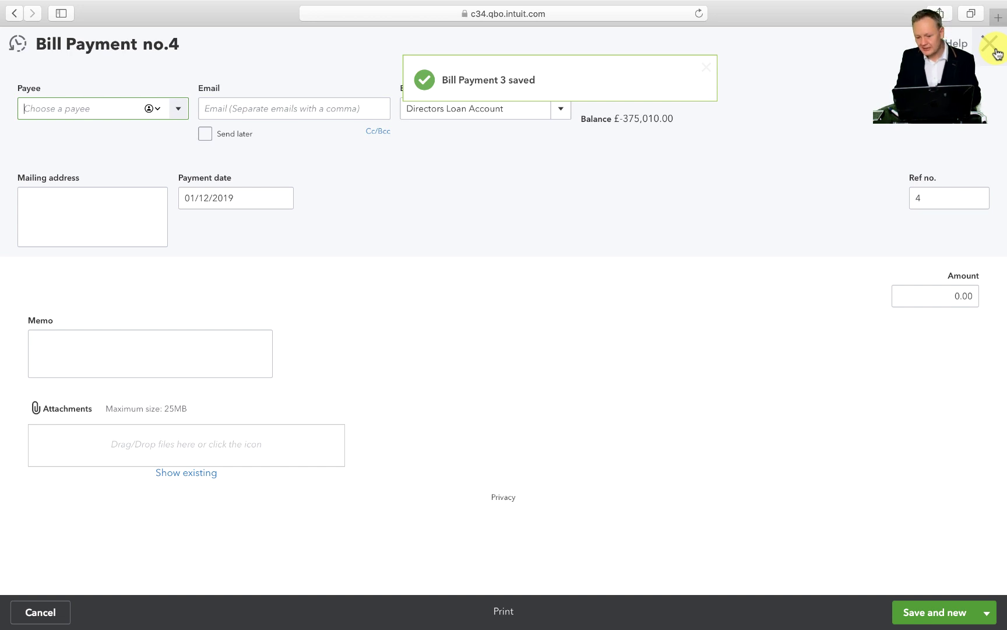
pyautogui.click(990, 44)
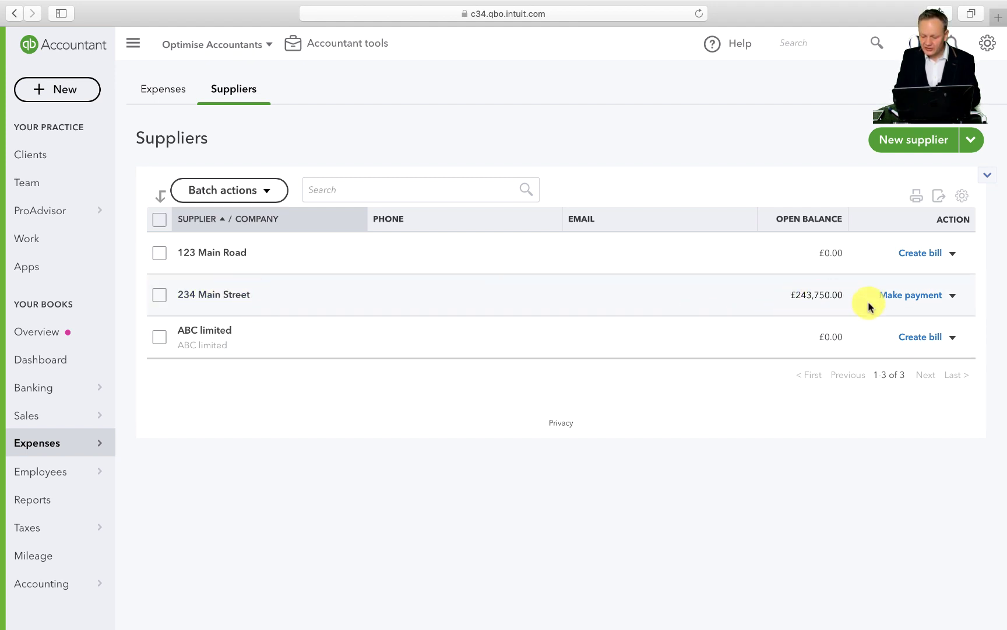
# Start a payment for the property supplier's remaining balance and describe its new account as Lloyds plus the property's street address.
pyautogui.click(911, 299)
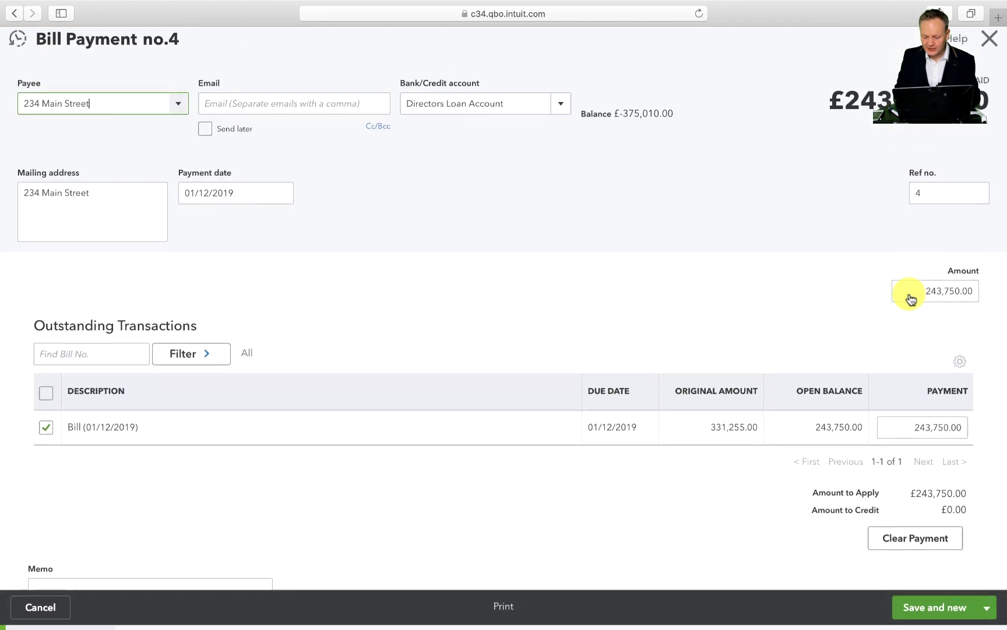
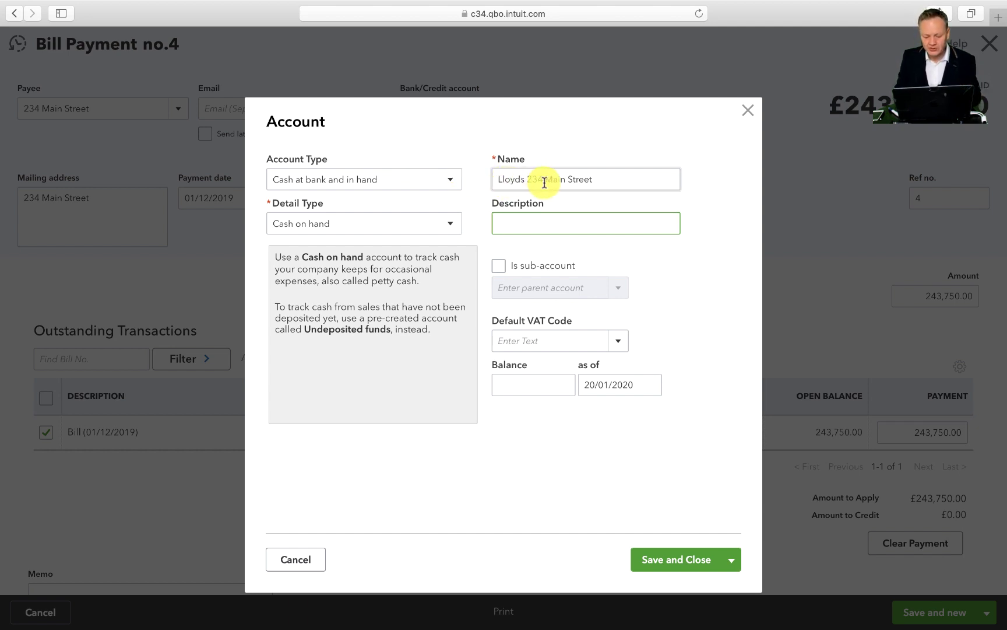
pyautogui.moveTo(606, 180); pyautogui.dragTo(451, 174)
pyautogui.click(564, 225)
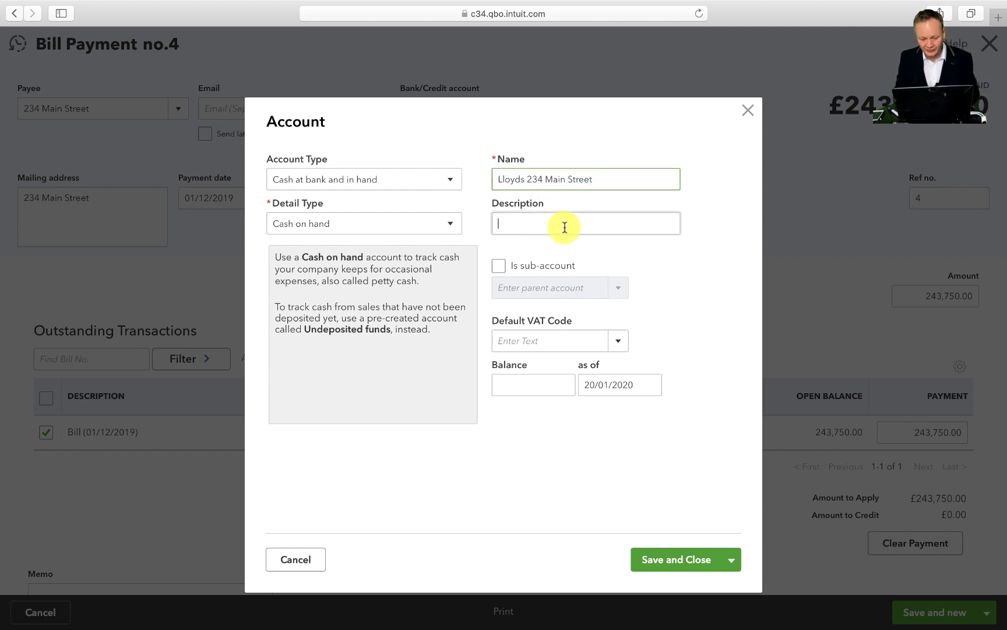
# Set both the account type and the detail type of the new account to Credit Card and save it.
pyautogui.click(440, 184)
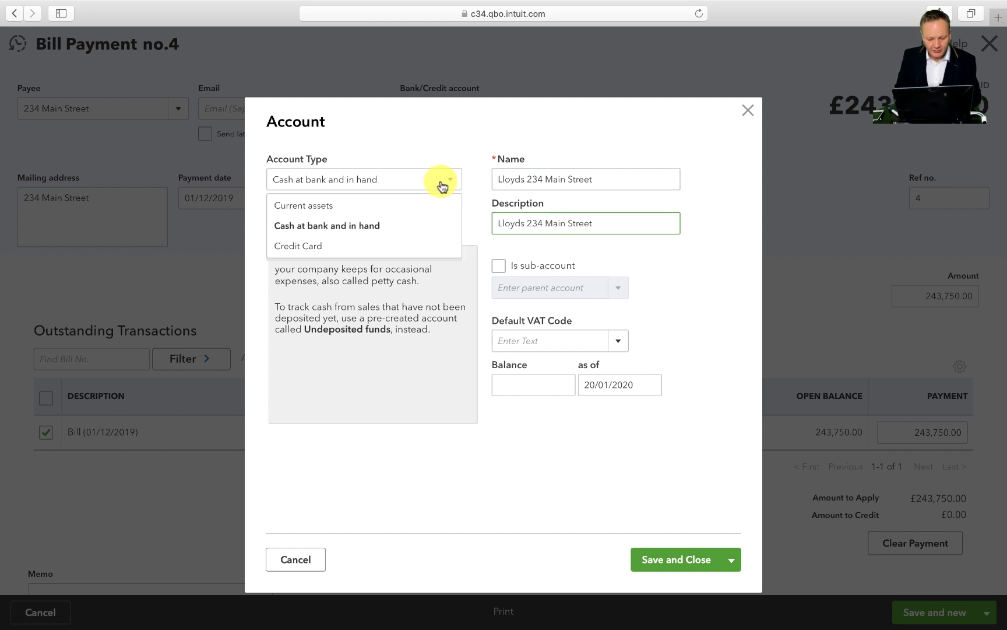
pyautogui.click(408, 245)
pyautogui.click(412, 225)
pyautogui.click(411, 225)
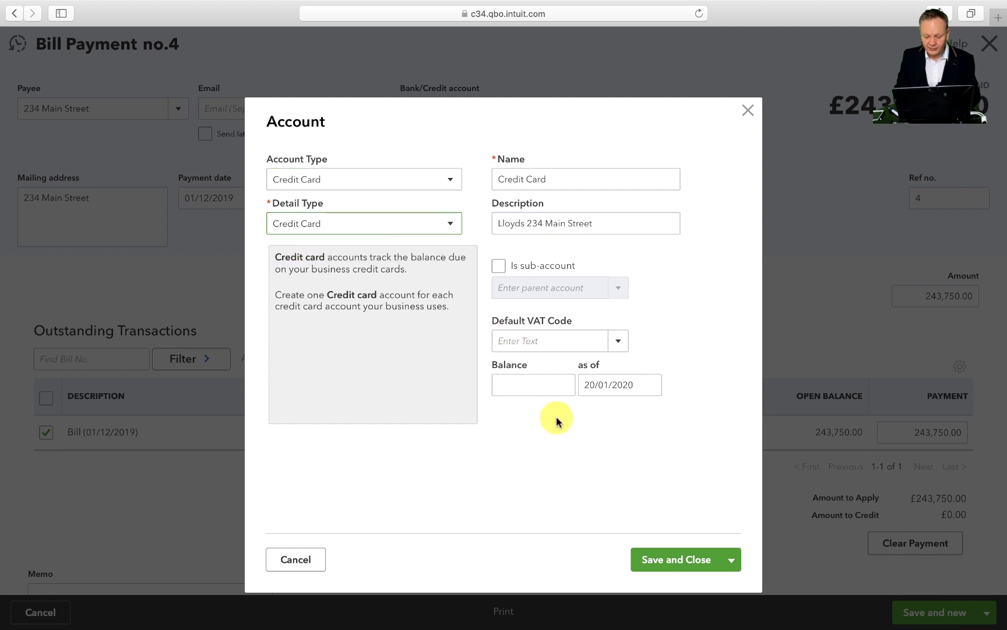
pyautogui.click(681, 558)
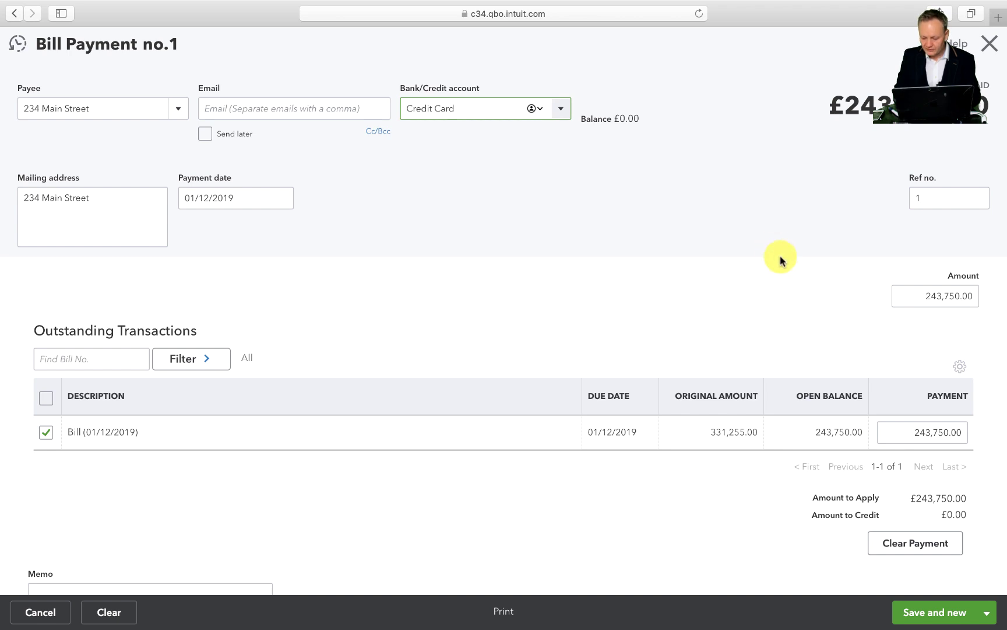
# Save the payment of the full remaining balance from the Credit Card account and close the payment form.
pyautogui.scroll(3, 910, 299)
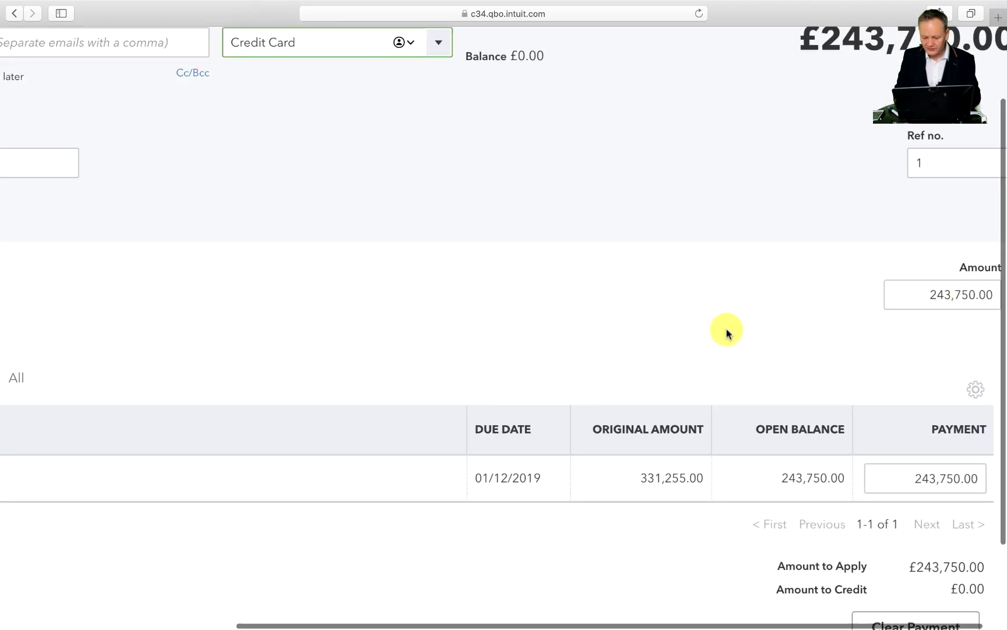
pyautogui.scroll(-3, 726, 330)
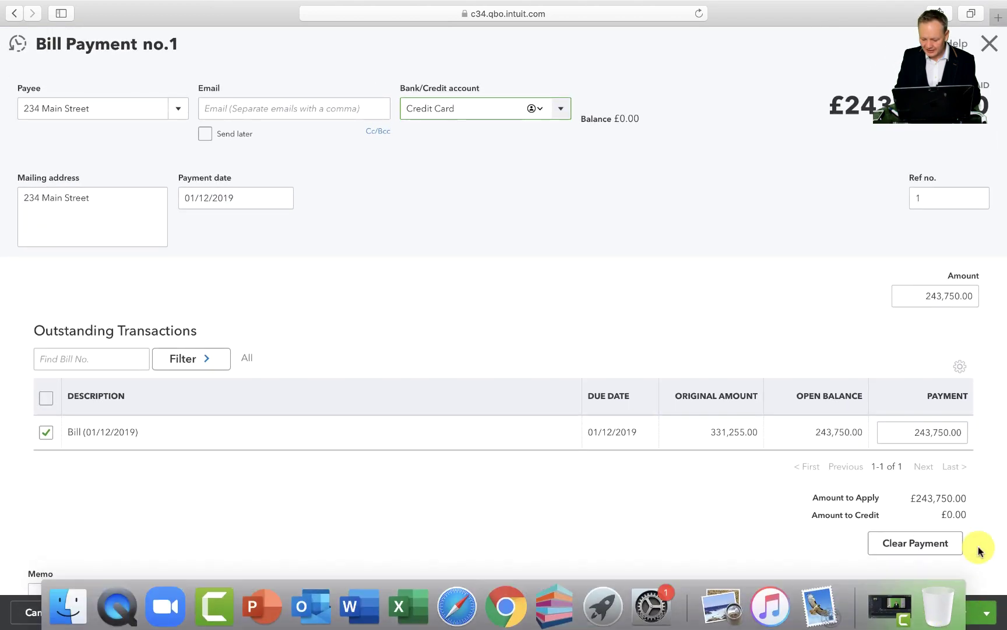
pyautogui.click(954, 622)
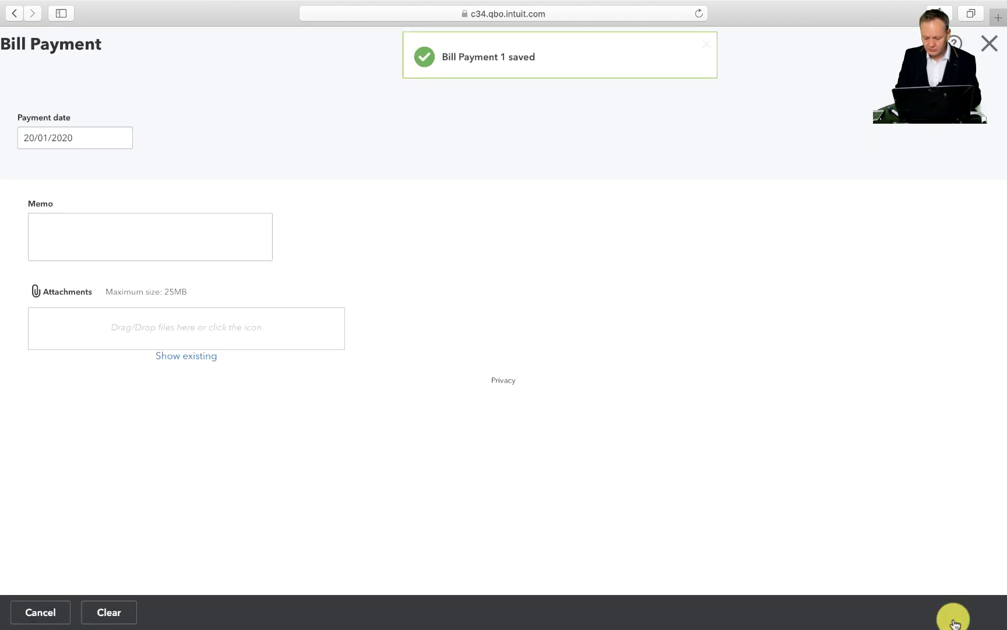
pyautogui.click(989, 45)
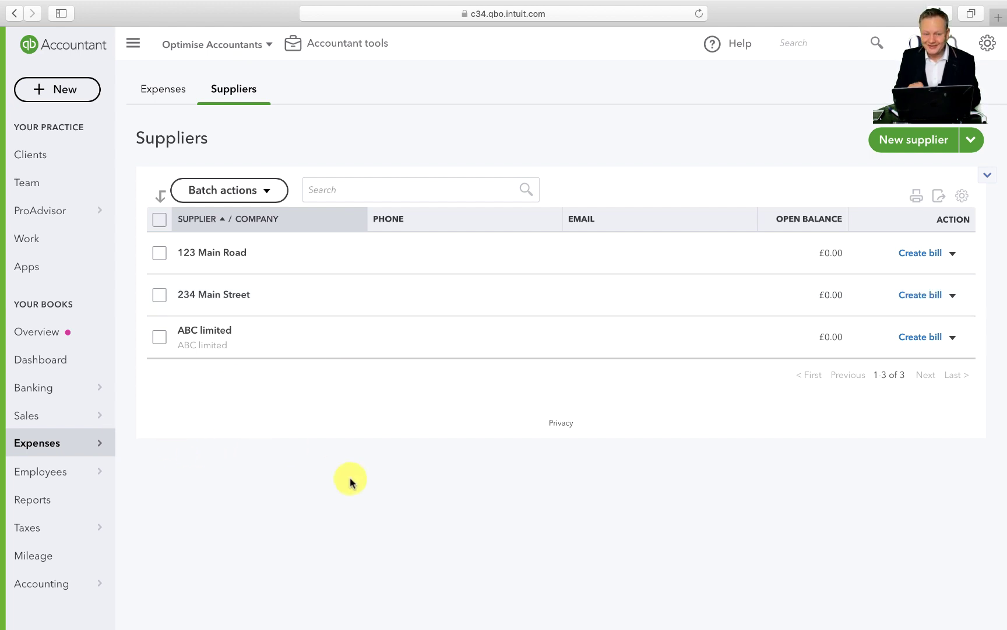
# Open the Balance Sheet Summary from the business overview reports.
pyautogui.moveTo(110, 451)
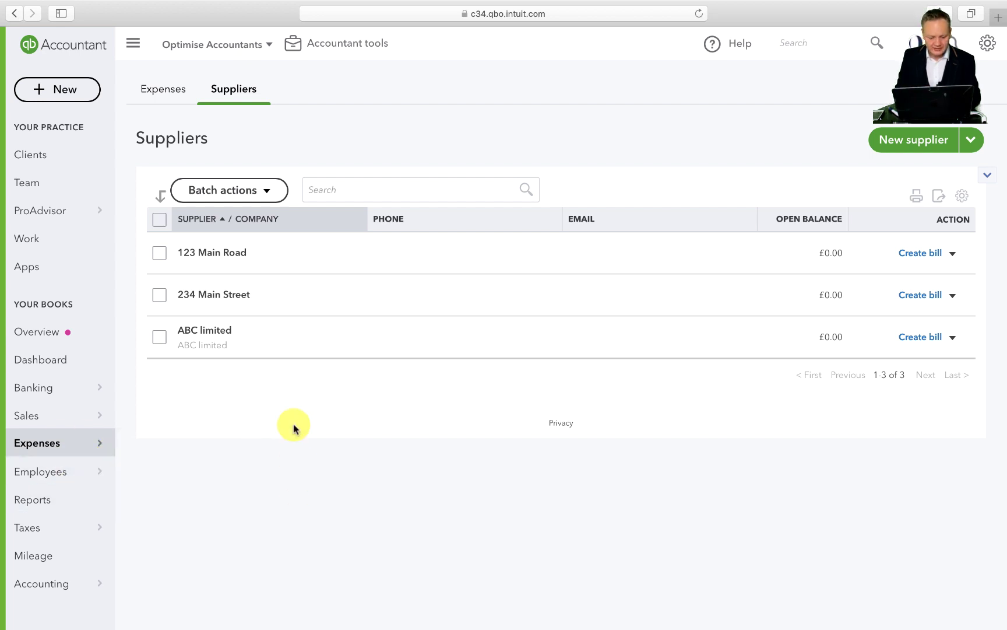
pyautogui.scroll(5, 292, 428)
pyautogui.scroll(-5, 294, 428)
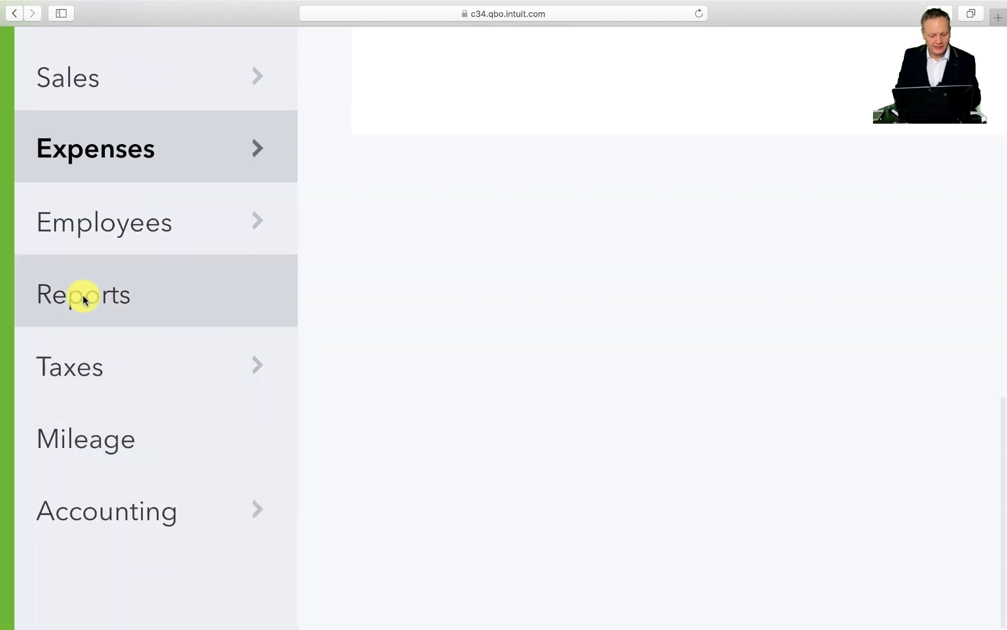
pyautogui.click(83, 296)
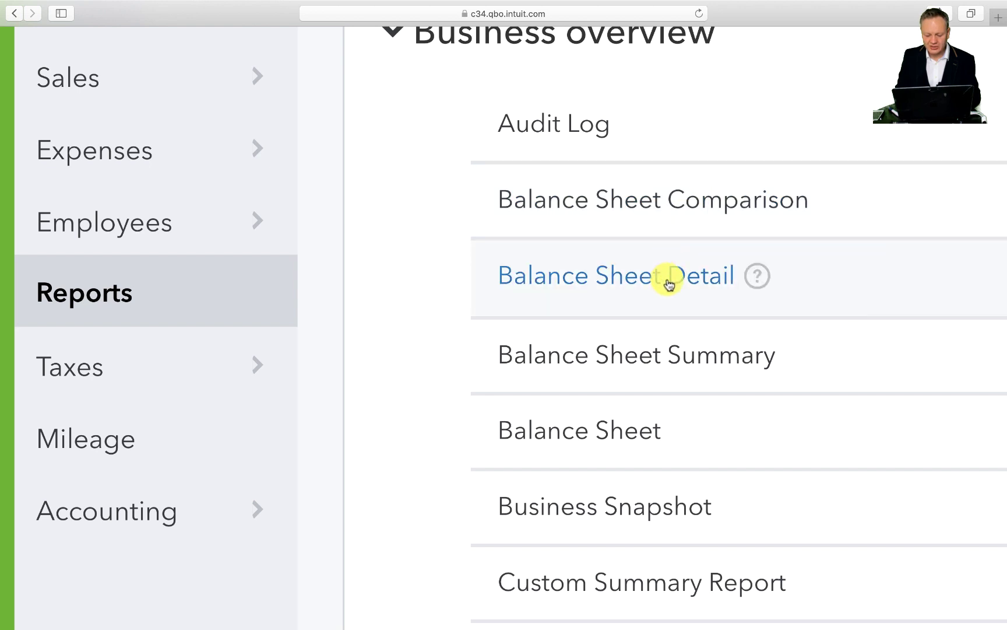
pyautogui.click(660, 355)
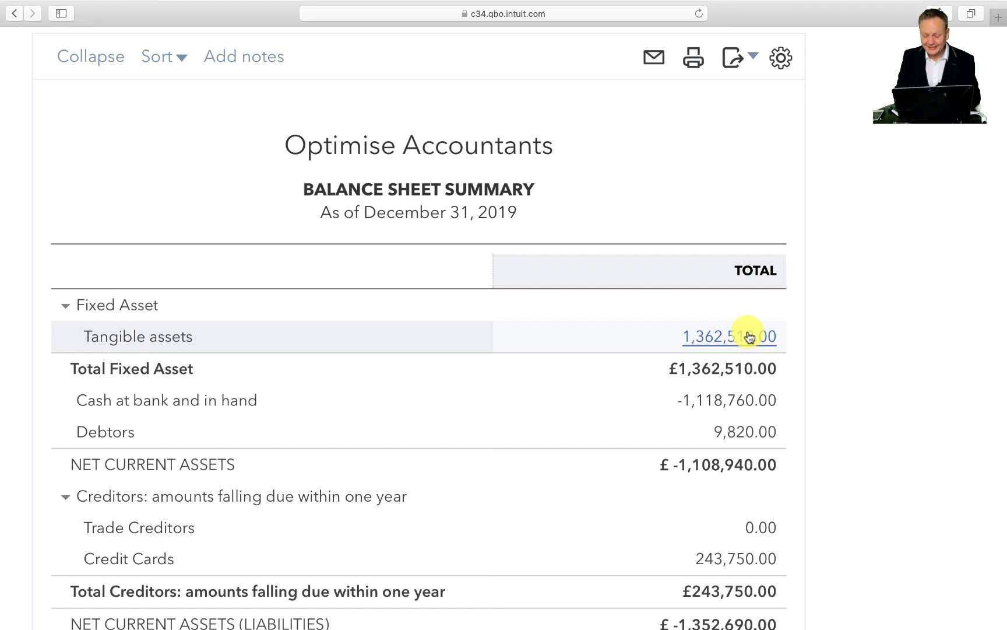
# Open the transactions behind the Tangible assets total and examine their names, accounts, splits, amounts and balances.
pyautogui.click(750, 338)
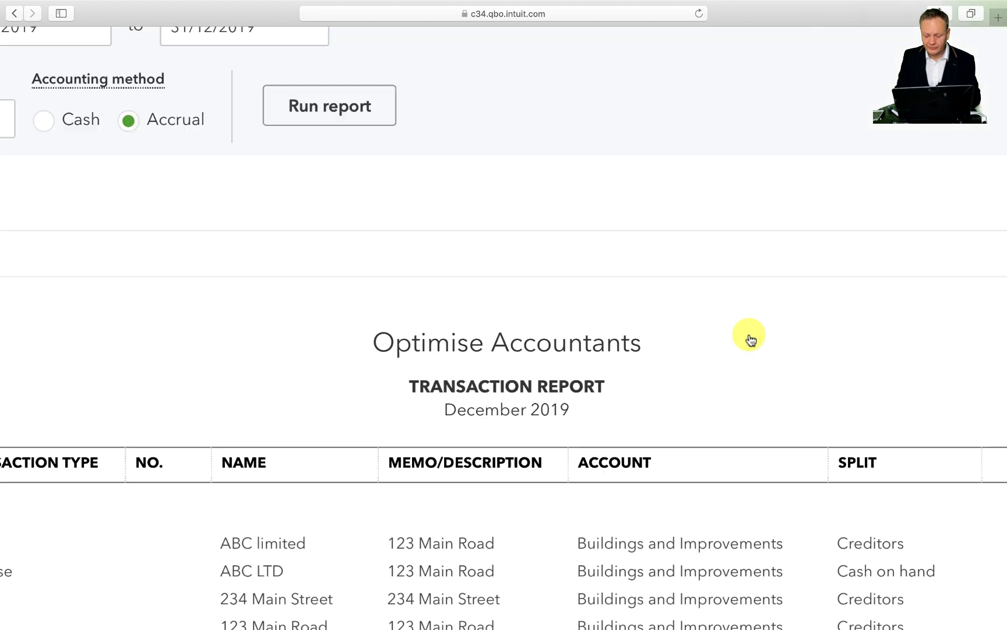
pyautogui.scroll(5, 668, 418)
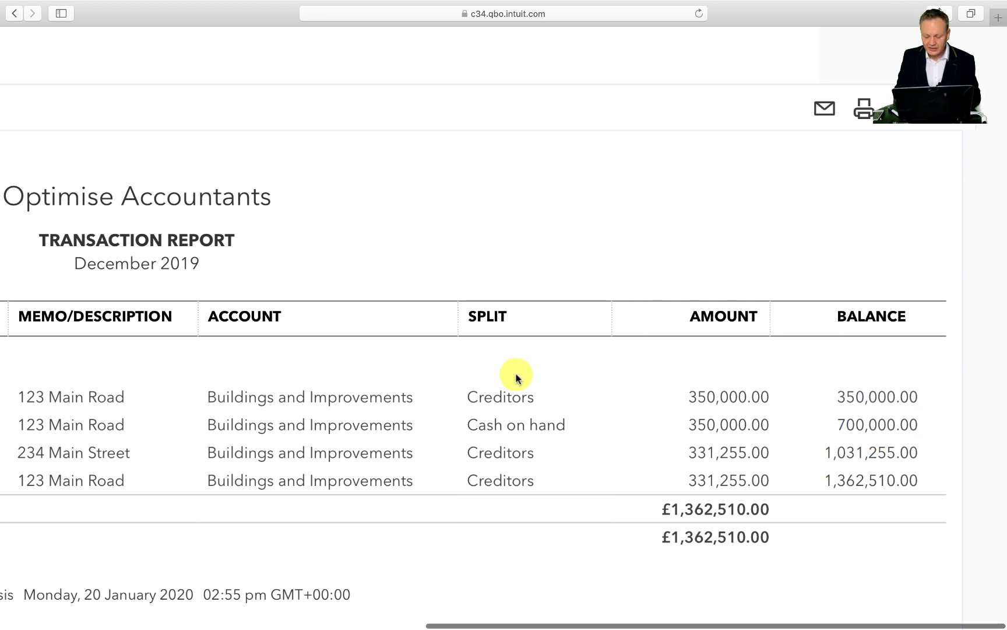
pyautogui.hscroll(-5, 516, 378)
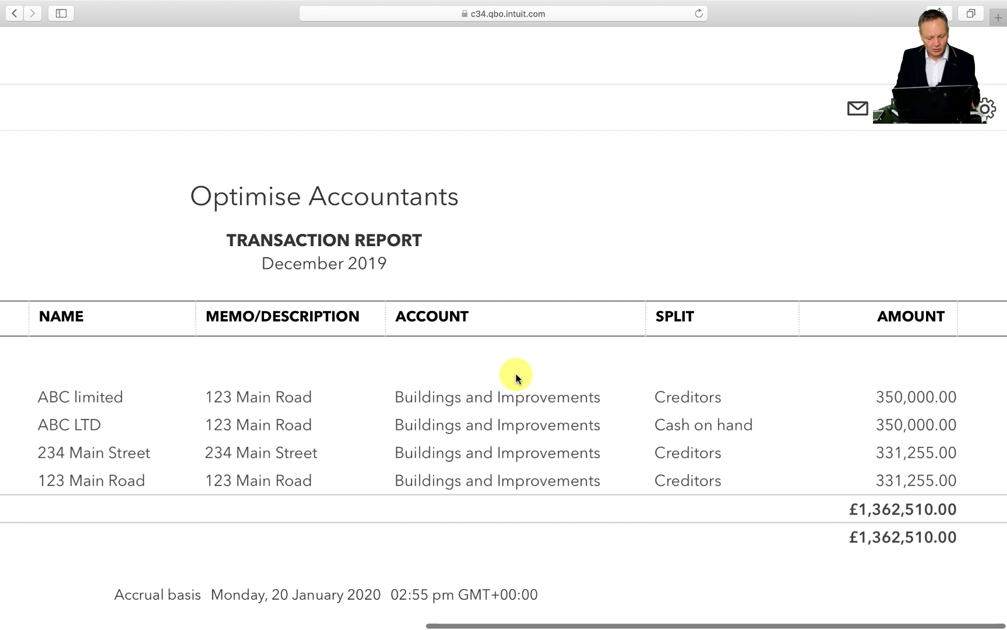
pyautogui.hscroll(5, 603, 450)
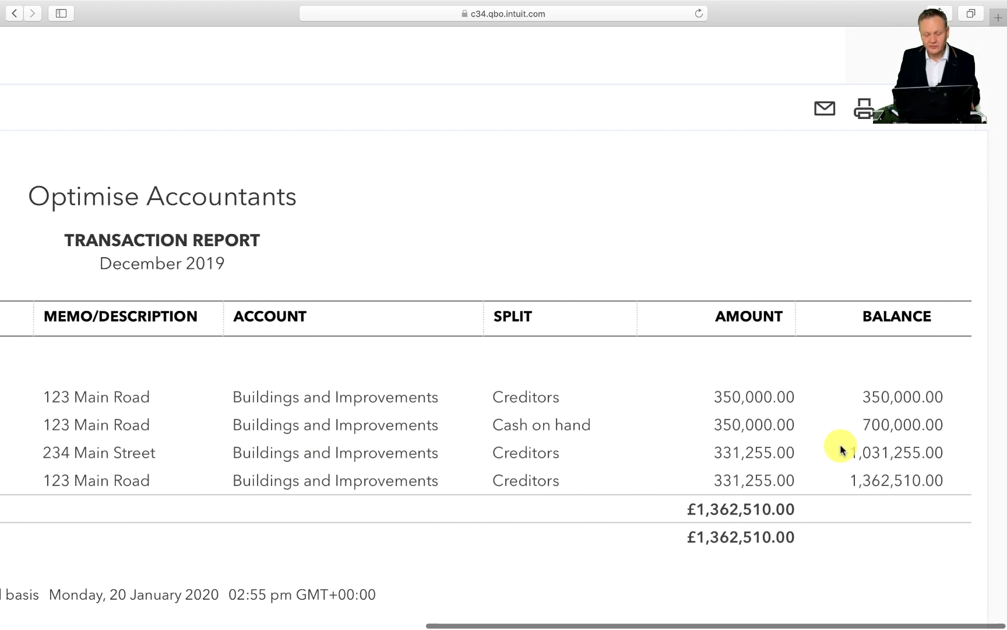
# Compare the property's bill amount with the completion statement in the presentation, and return to the transaction report.
pyautogui.hotkey('ctrl', 'Left')
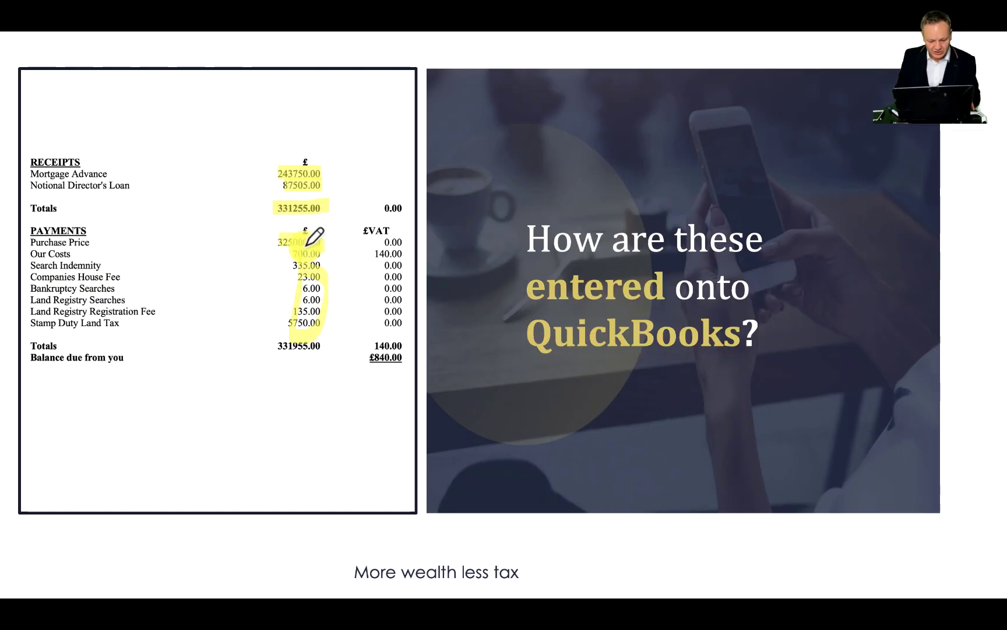
pyautogui.hotkey('ctrl', 'Right')
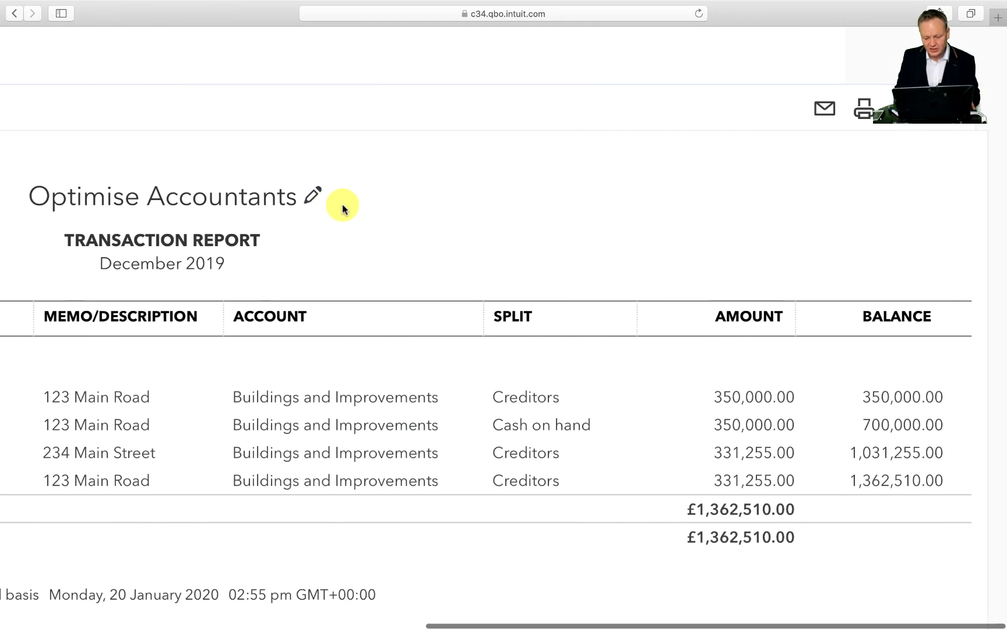
pyautogui.scroll(6, 836, 252)
pyautogui.hscroll(1, 837, 252)
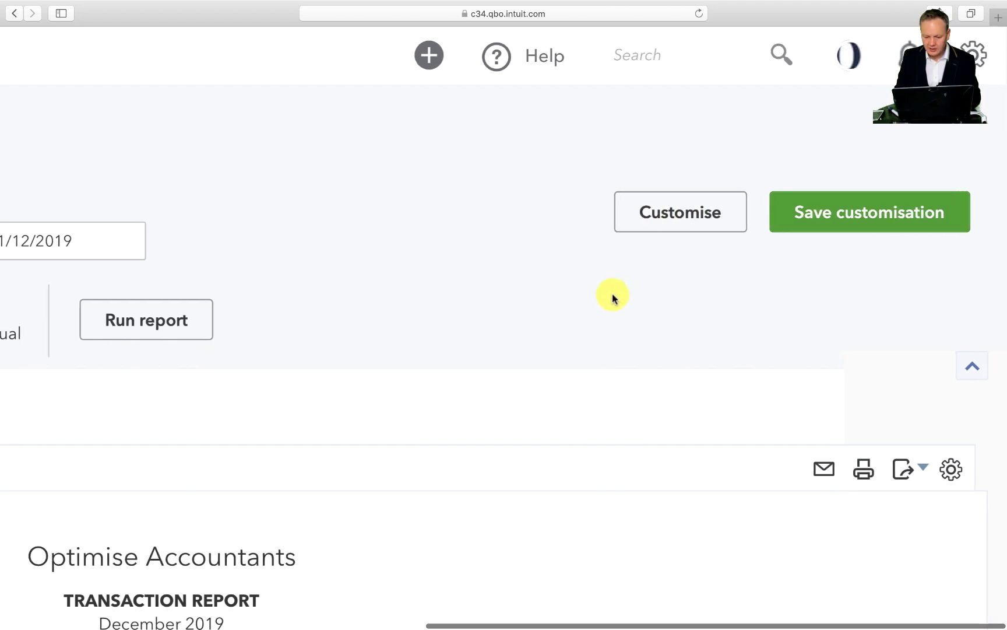
pyautogui.scroll(-5, 613, 298)
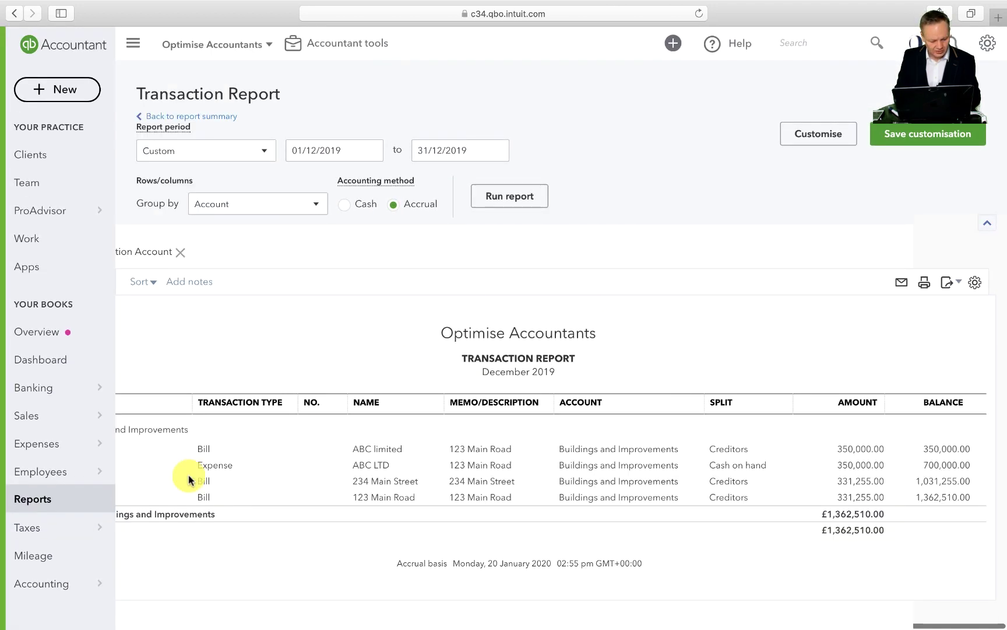
# Go back to the Balance Sheet Summary and examine the Credit Cards balance under creditors due within one year.
pyautogui.click(210, 116)
pyautogui.scroll(-3, 591, 427)
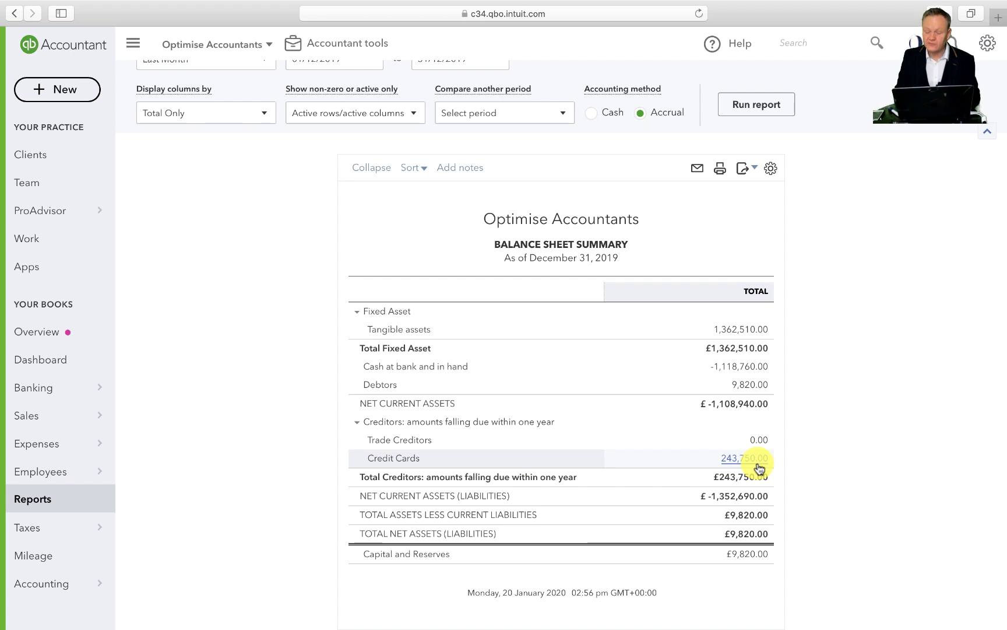
pyautogui.scroll(3, 760, 468)
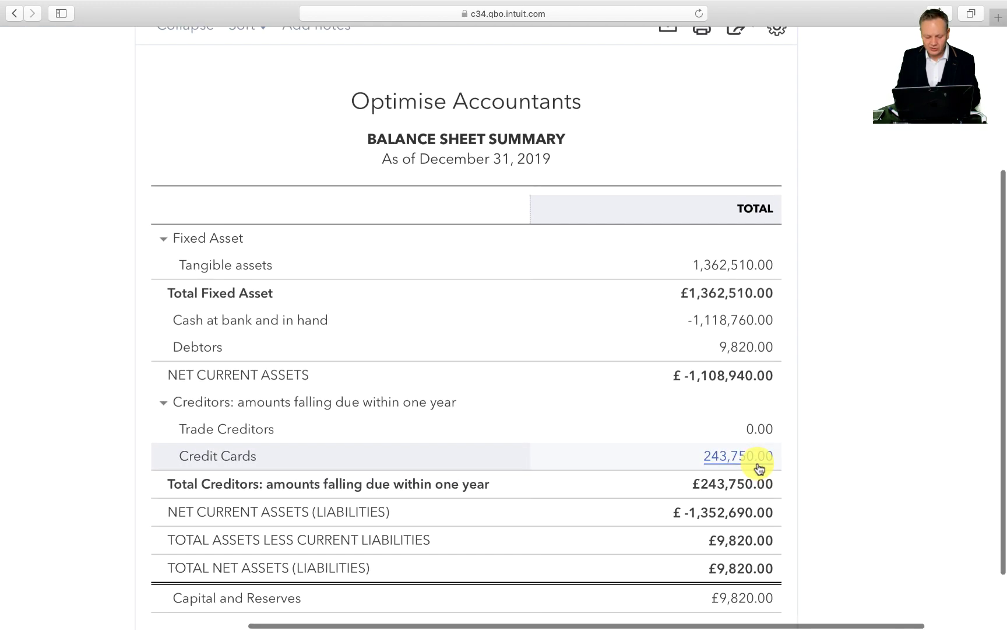